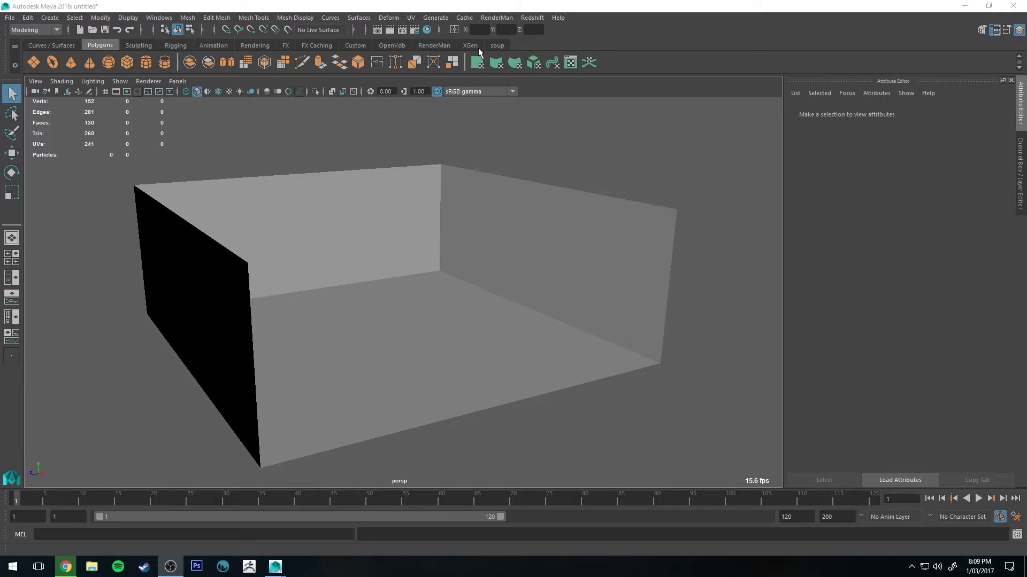
# Step: Show the RenderMan shelf and bring the camera closer into the open-sided room
pyautogui.click(433, 45)
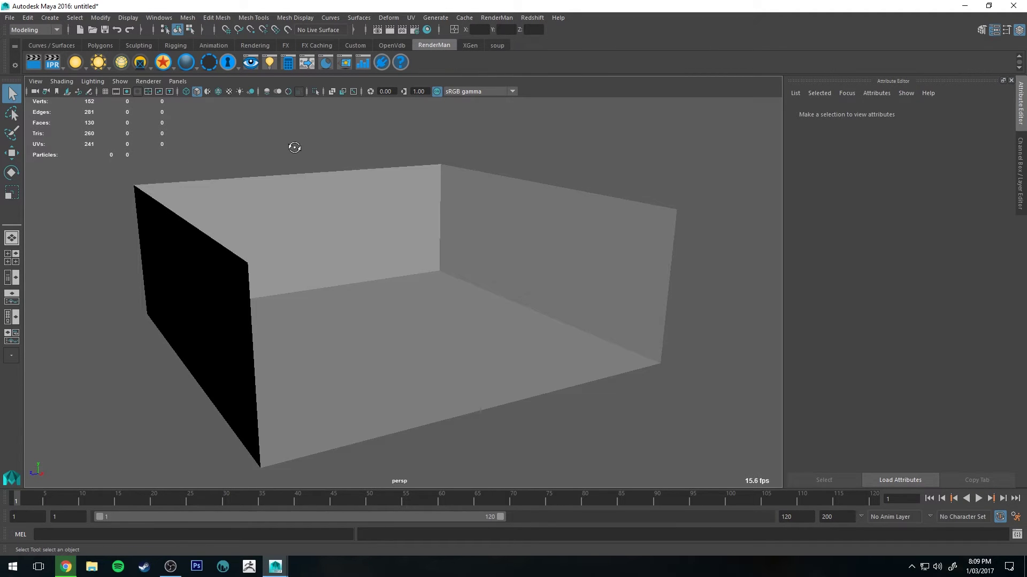
pyautogui.keyDown('alt'); pyautogui.moveTo(294, 147); pyautogui.dragTo(268, 153); pyautogui.keyUp('alt')
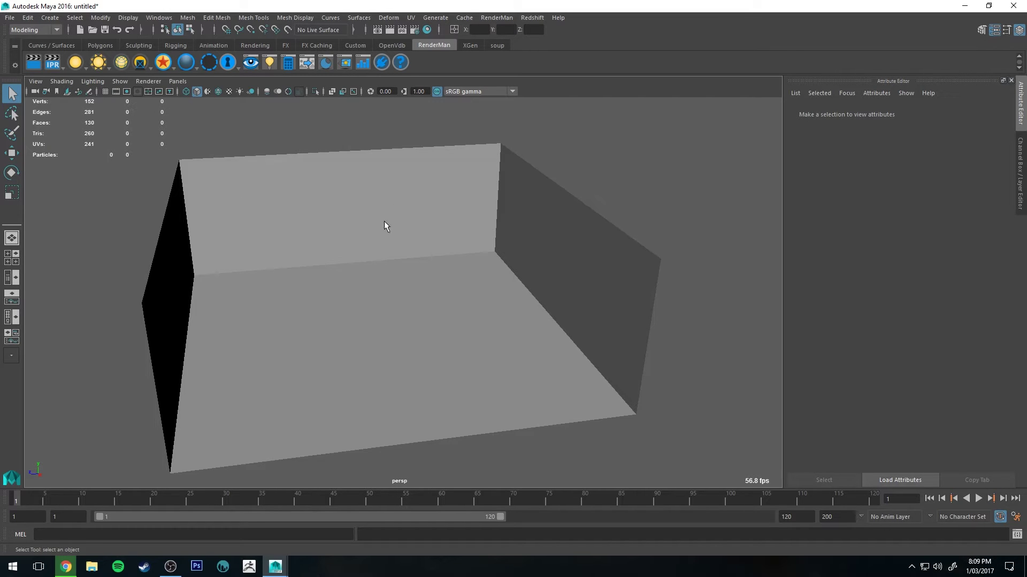
pyautogui.scroll(3, 334, 206)
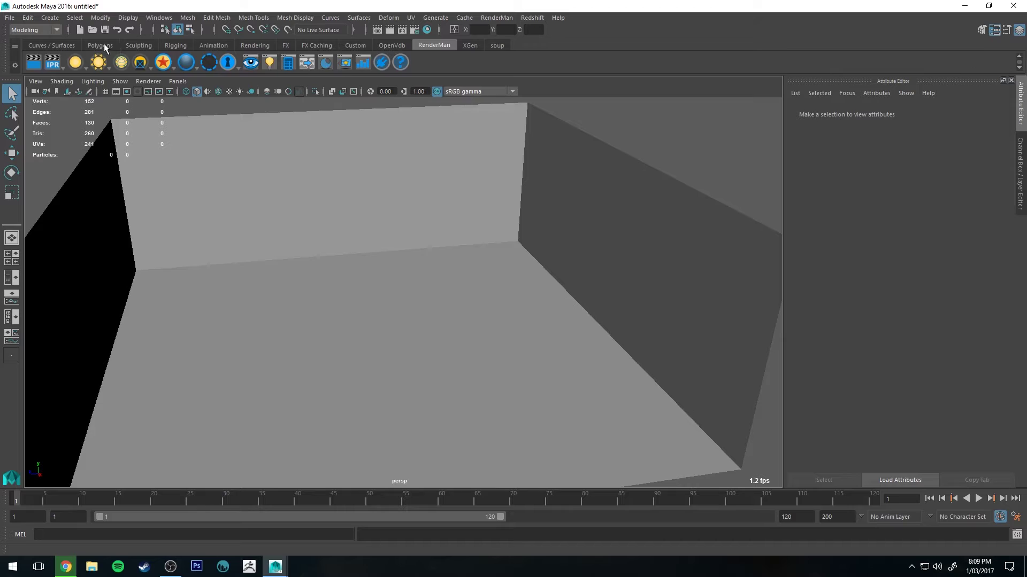
# Step: Create a polygon cube and lift it up off the floor
pyautogui.click(101, 45)
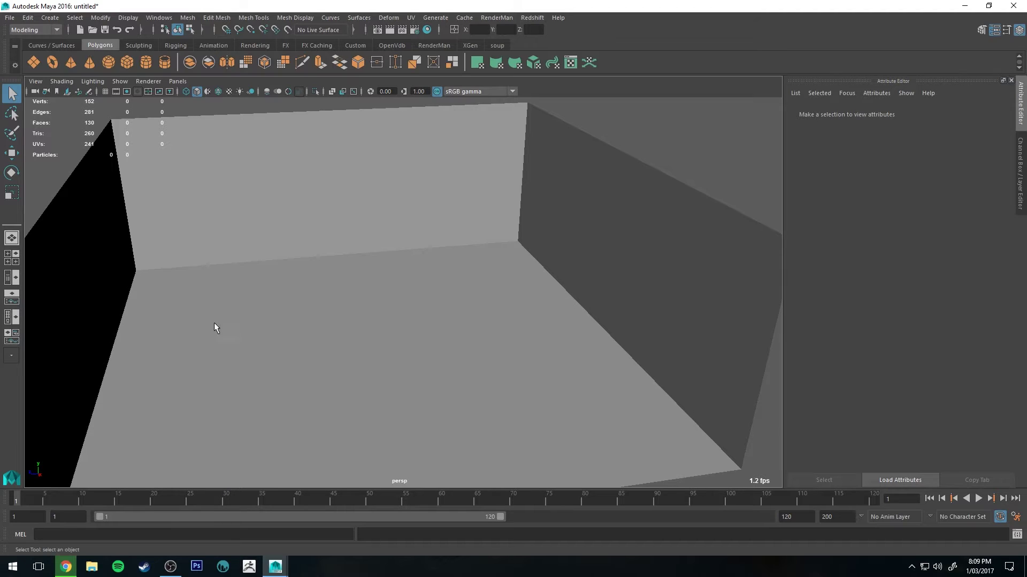
pyautogui.click(127, 62)
pyautogui.press('w')
pyautogui.moveTo(367, 311); pyautogui.dragTo(441, 257)
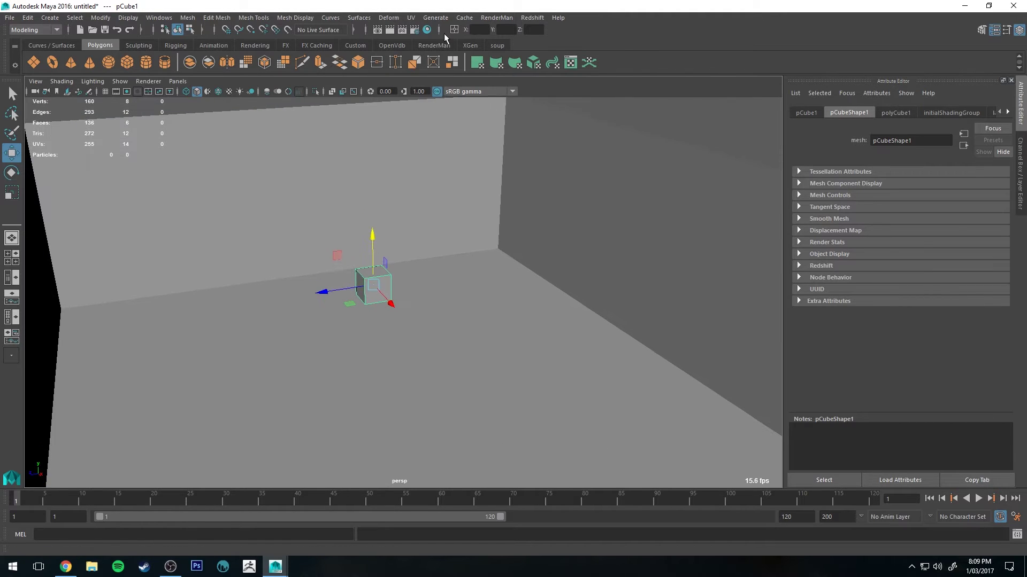
# Step: Convert the cube into a RenderMan PxrMeshLight
pyautogui.click(433, 46)
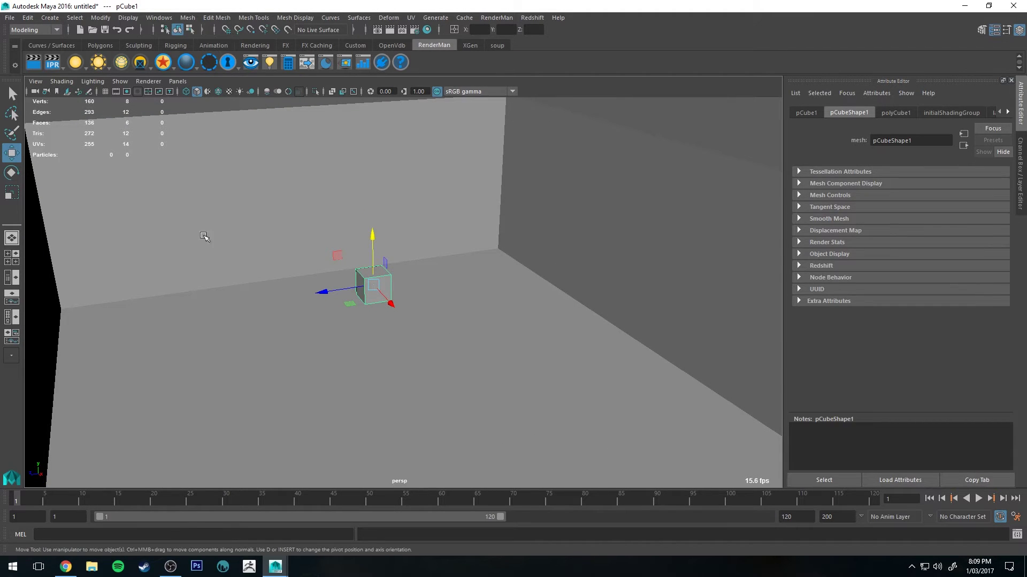
pyautogui.click(122, 63)
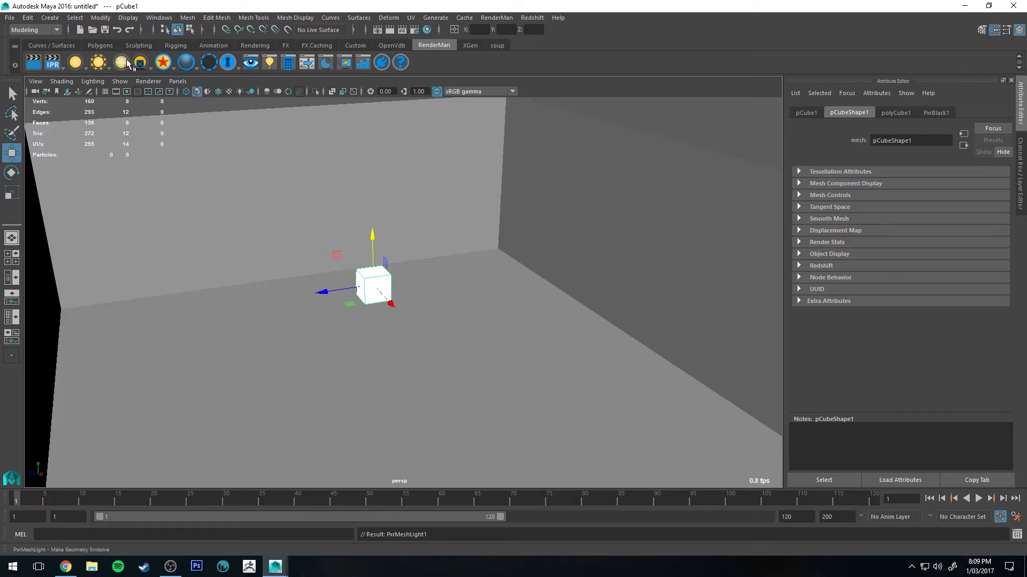
pyautogui.press('q')
pyautogui.keyDown('alt'); pyautogui.moveTo(507, 195); pyautogui.dragTo(396, 224); pyautogui.keyUp('alt')
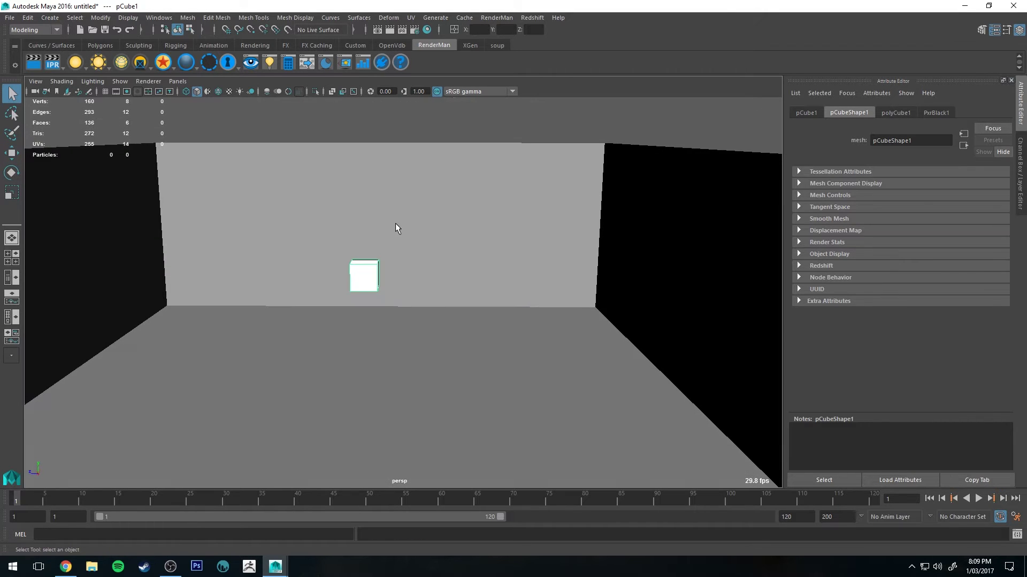
# Step: Start an IPR render framed on the glowing cube and open Hypershade
pyautogui.click(53, 66)
pyautogui.keyDown('alt'); pyautogui.moveTo(114, 244); pyautogui.dragTo(153, 258, button='right'); pyautogui.keyUp('alt')
pyautogui.keyDown('alt'); pyautogui.moveTo(154, 258); pyautogui.dragTo(180, 259, button='middle'); pyautogui.keyUp('alt')
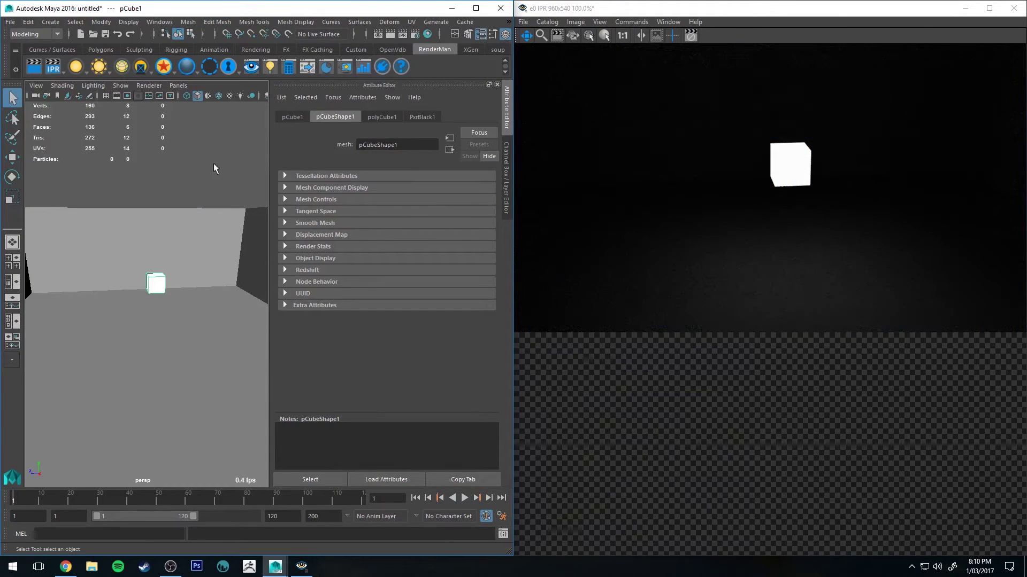
pyautogui.click(428, 34)
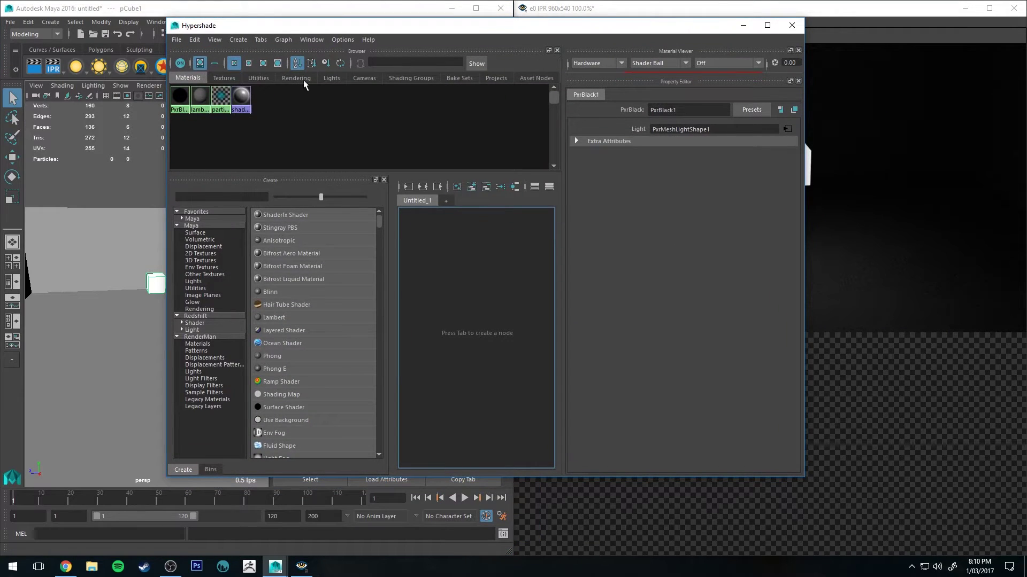
# Step: Set PxrMeshLightShape1's Intensity to 10 and check the render
pyautogui.click(332, 77)
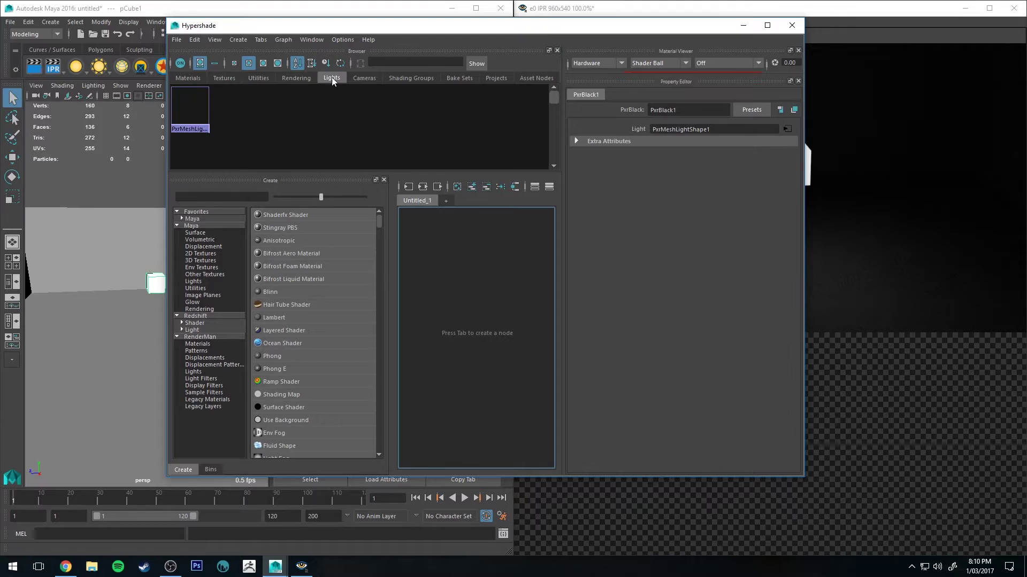
pyautogui.click(190, 107)
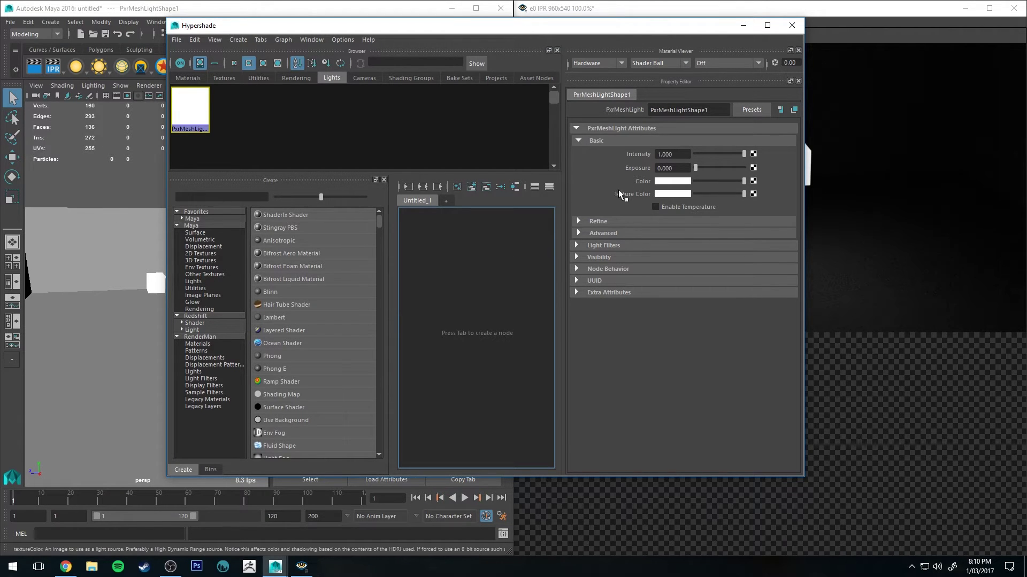
pyautogui.click(681, 154)
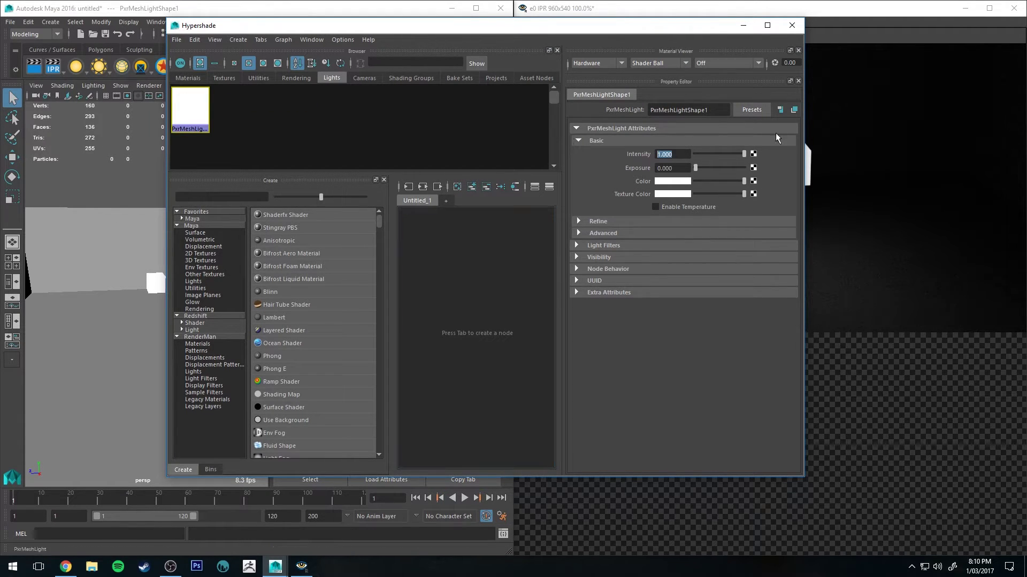
pyautogui.write('10')
pyautogui.press('Return')
pyautogui.moveTo(654, 24); pyautogui.dragTo(579, 182)
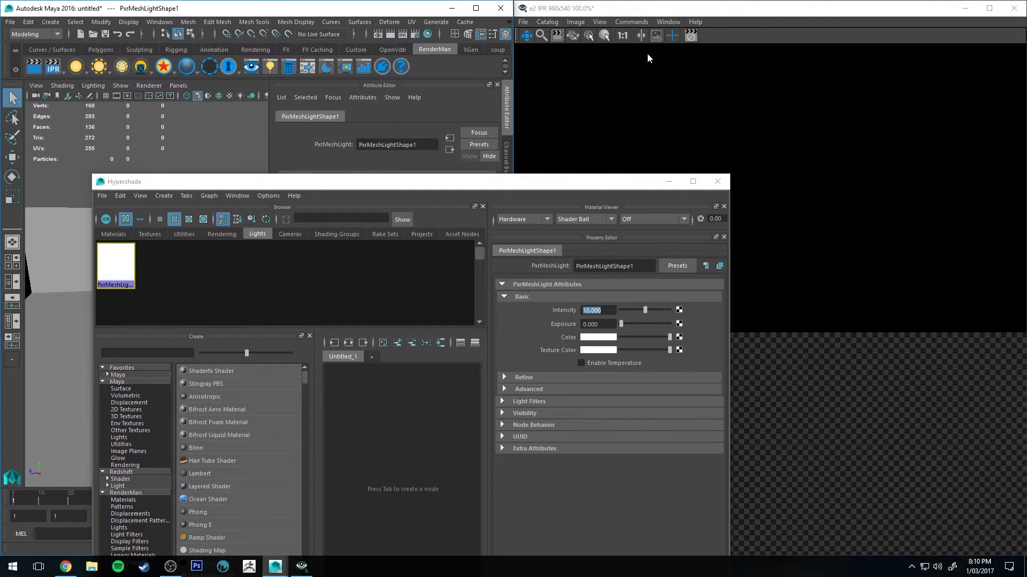
pyautogui.click(653, 9)
pyautogui.moveTo(465, 185); pyautogui.dragTo(396, 74)
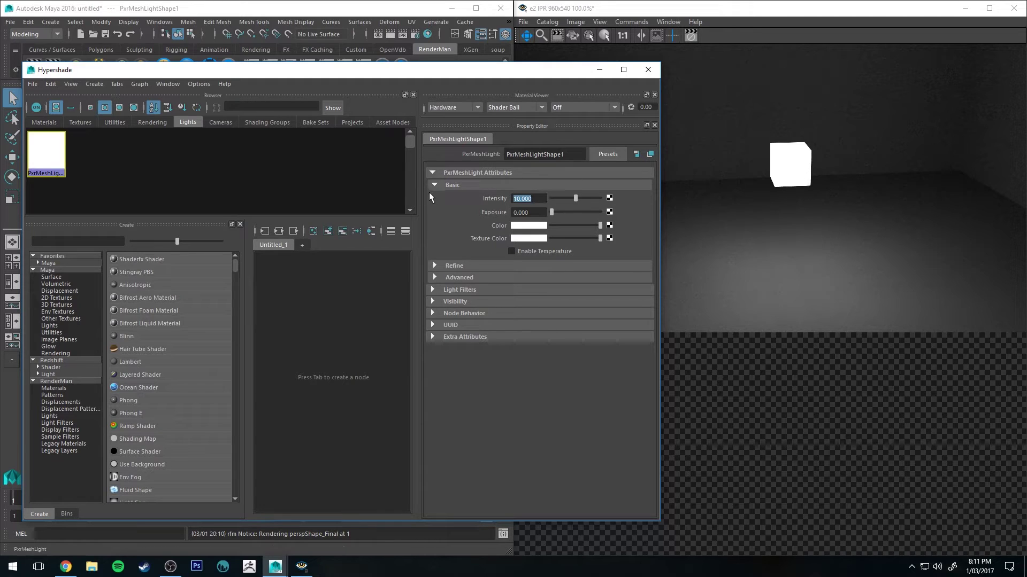
# Step: Try a yellow light colour, then set it back to white
pyautogui.click(524, 225)
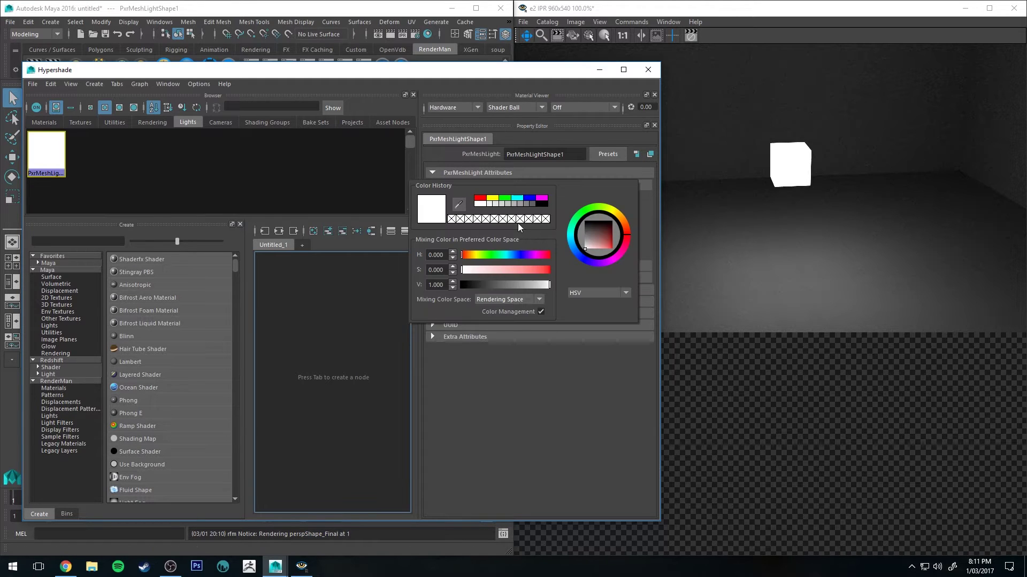
pyautogui.click(491, 198)
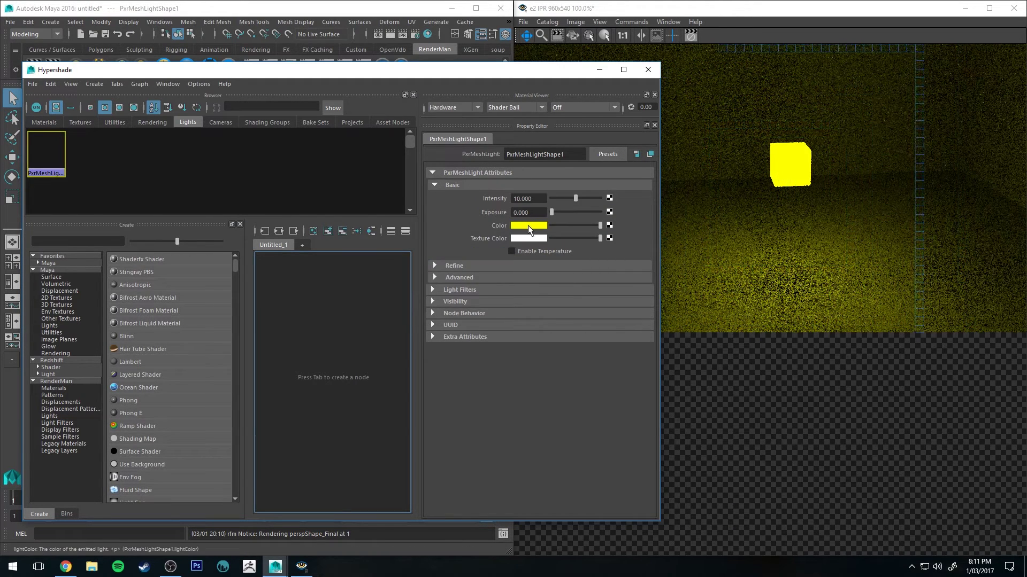
pyautogui.click(528, 225)
pyautogui.click(464, 198)
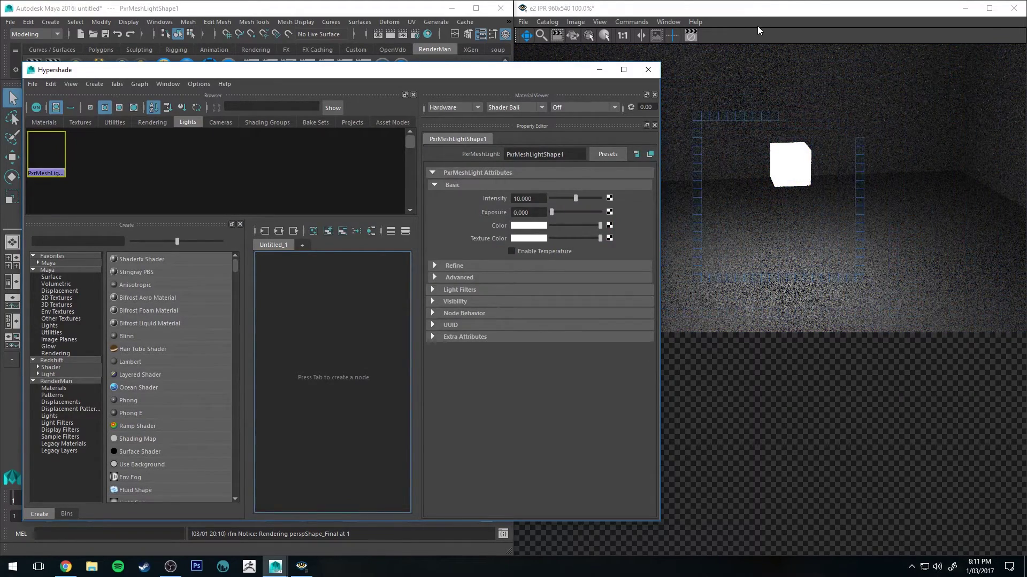
pyautogui.click(695, 36)
# Step: Graph the mesh light's shading network in a maximized Hypershade
pyautogui.doubleClick(483, 71)
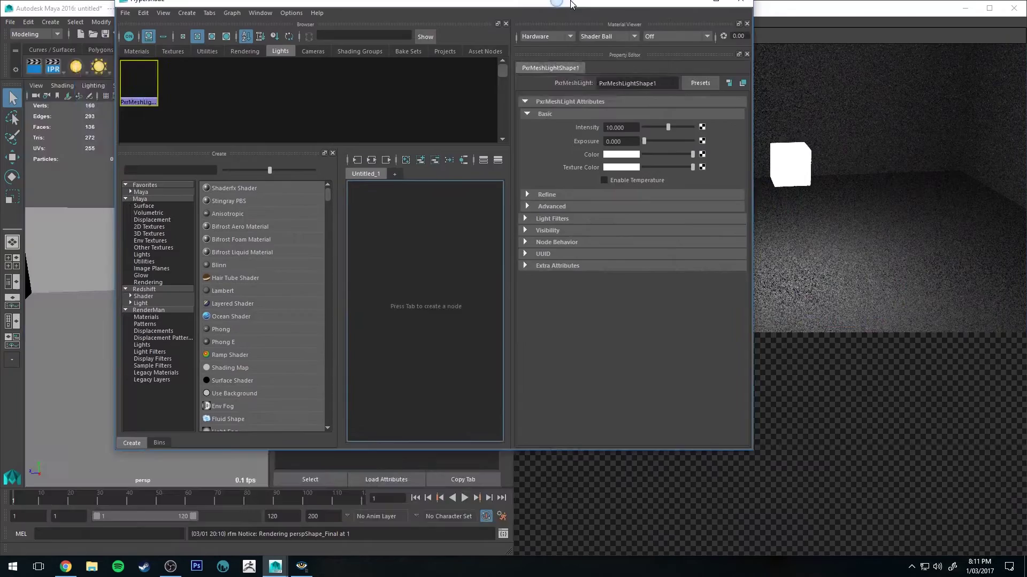
pyautogui.rightClick(30, 85)
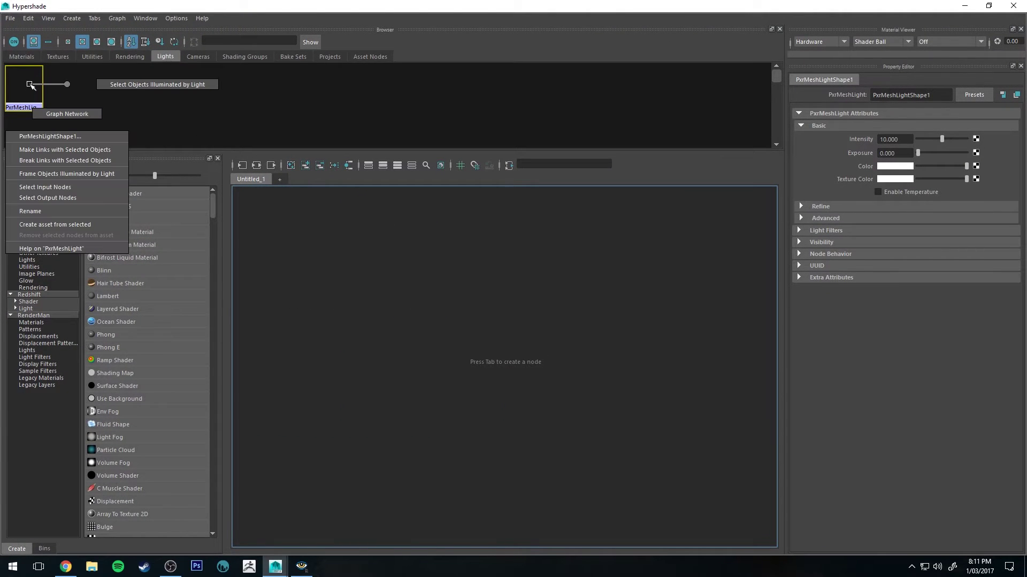
pyautogui.click(67, 114)
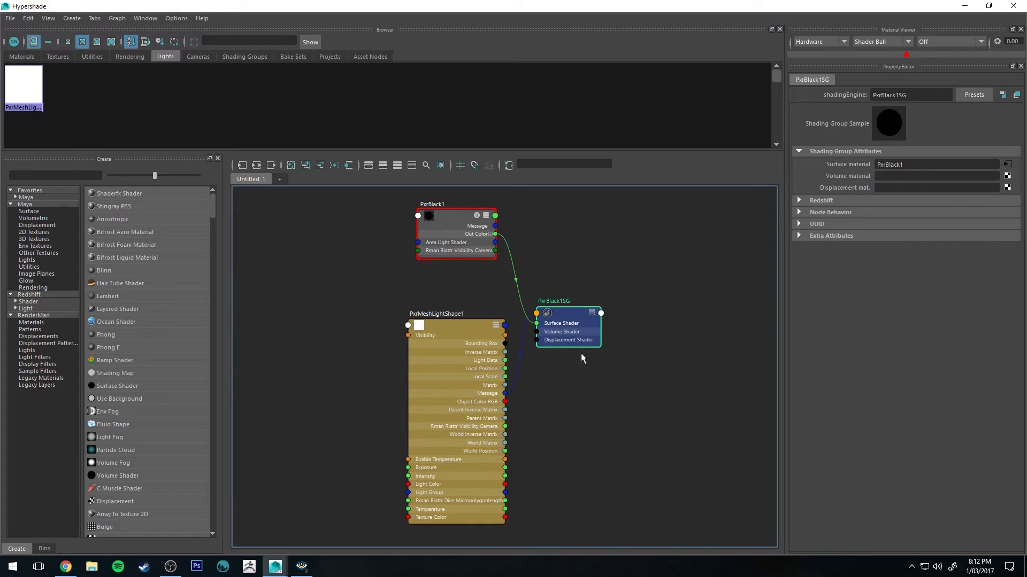
# Step: Delete the PxrBlack1 material node from the network
pyautogui.click(438, 216)
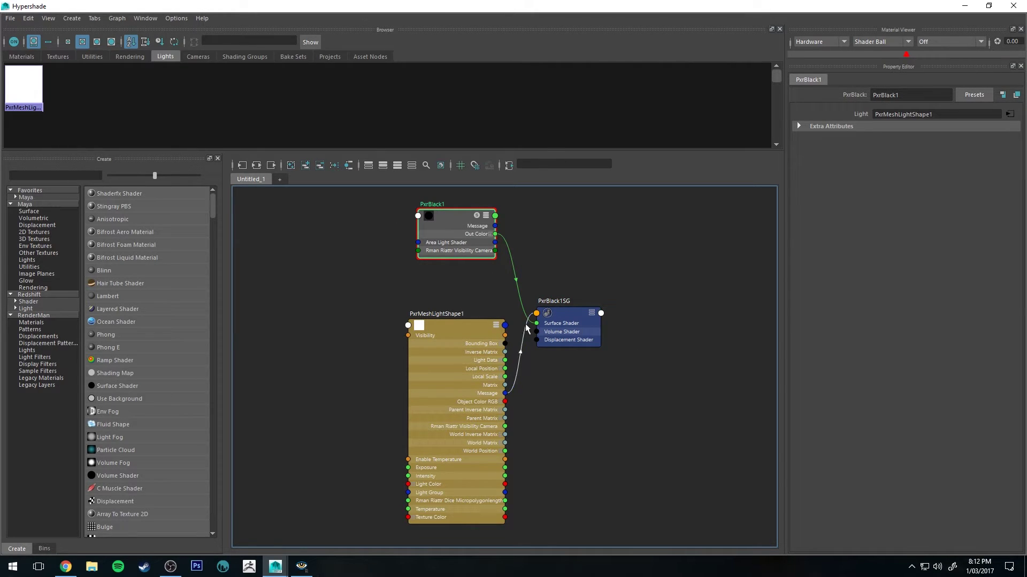
pyautogui.moveTo(631, 6); pyautogui.dragTo(588, 2)
pyautogui.click(801, 126)
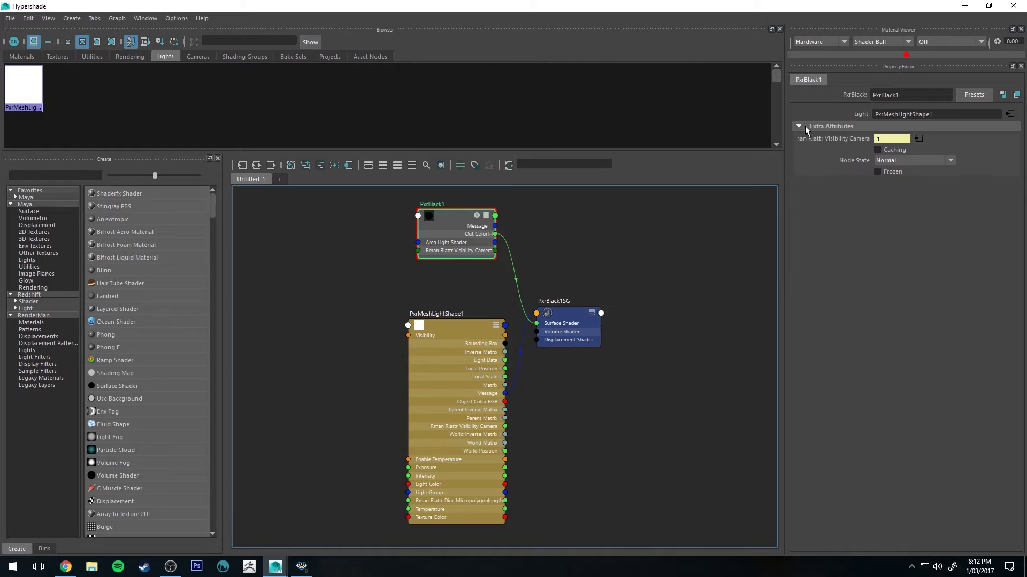
pyautogui.click(804, 126)
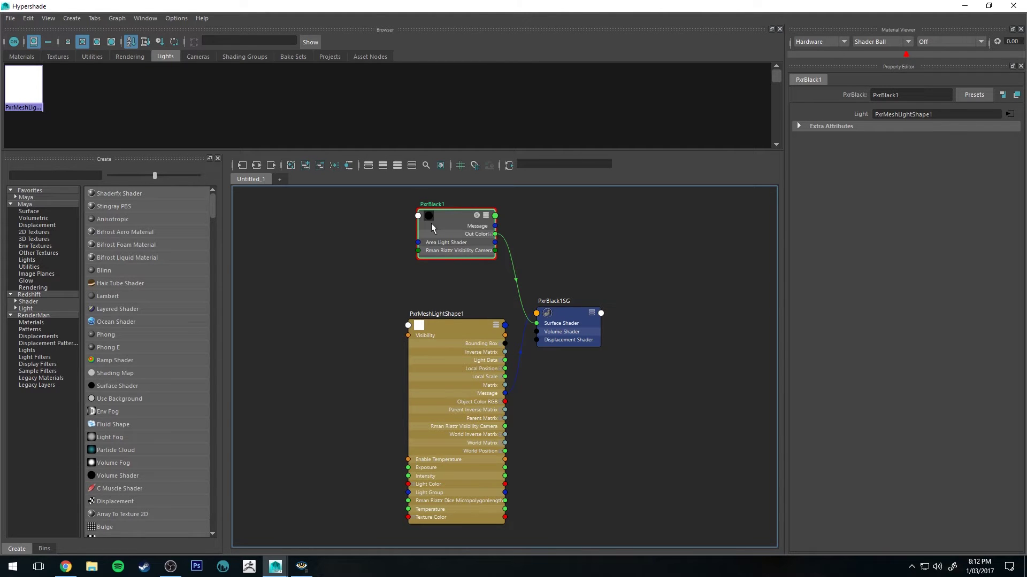
pyautogui.moveTo(474, 7); pyautogui.dragTo(615, 1)
pyautogui.press('Delete')
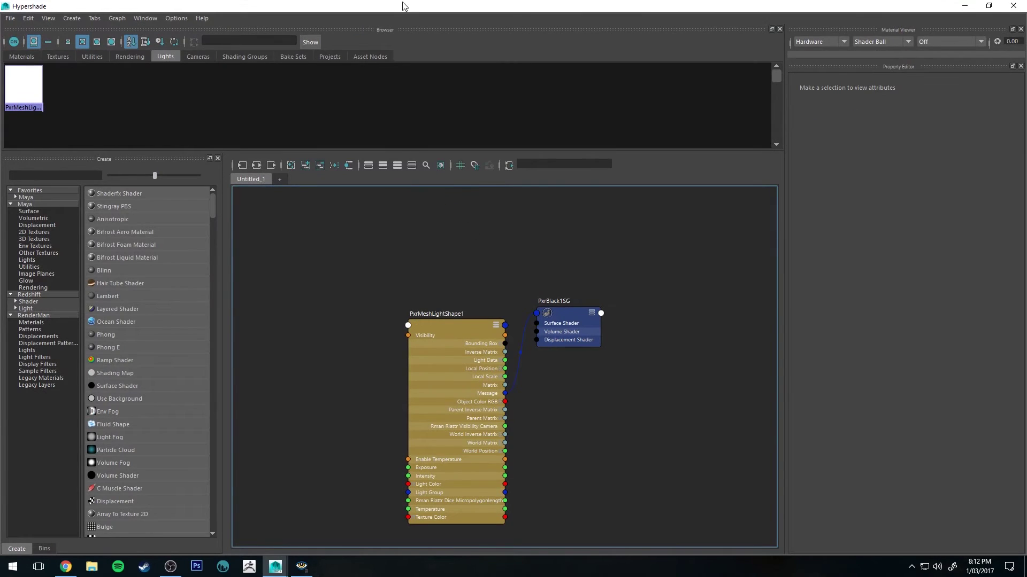
pyautogui.moveTo(404, 5); pyautogui.dragTo(683, 136)
# Step: Create a RenderMan PxrVolume shader from the PxrBlack1SG shading group
pyautogui.click(156, 283)
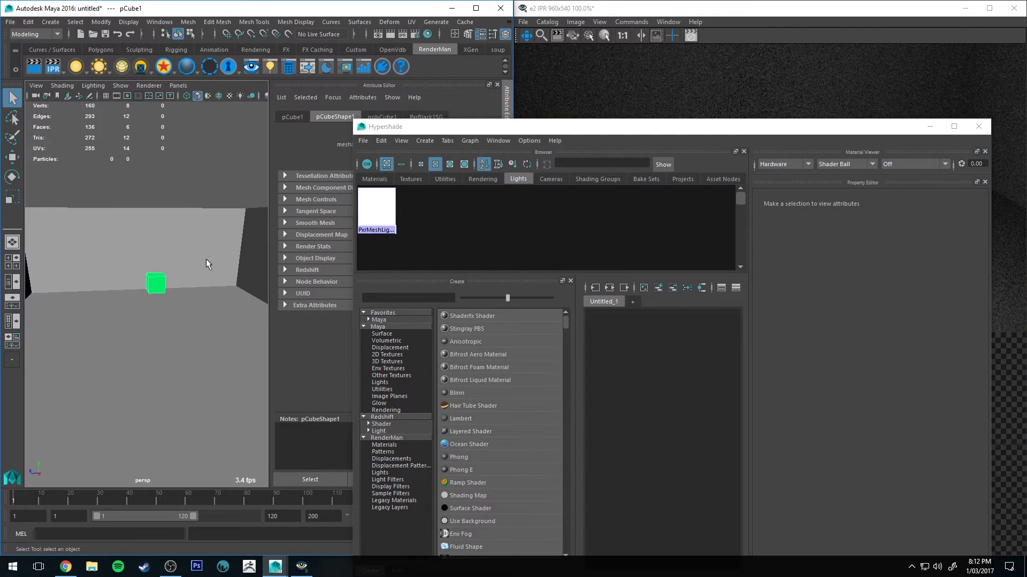
pyautogui.doubleClick(596, 128)
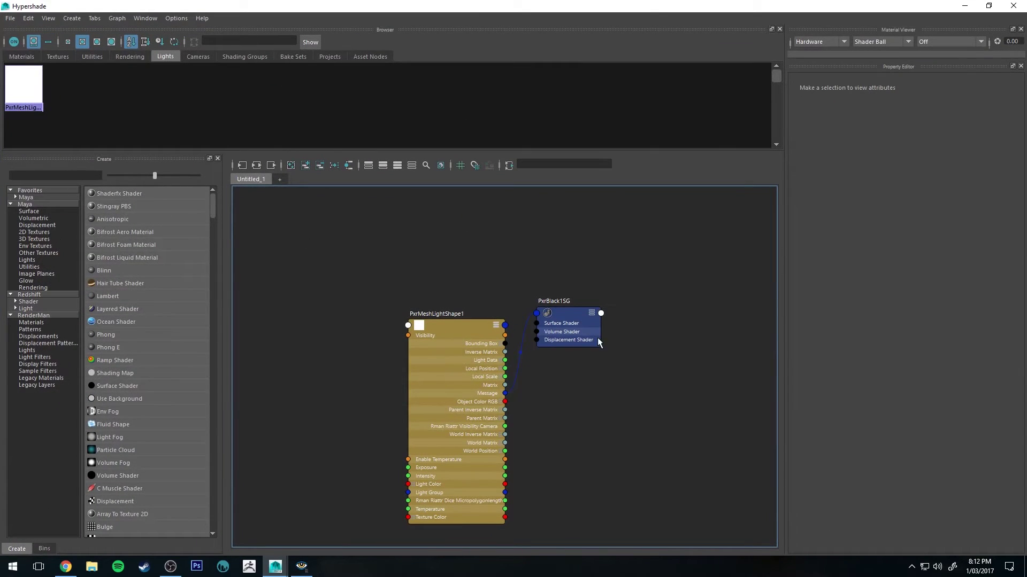
pyautogui.click(577, 322)
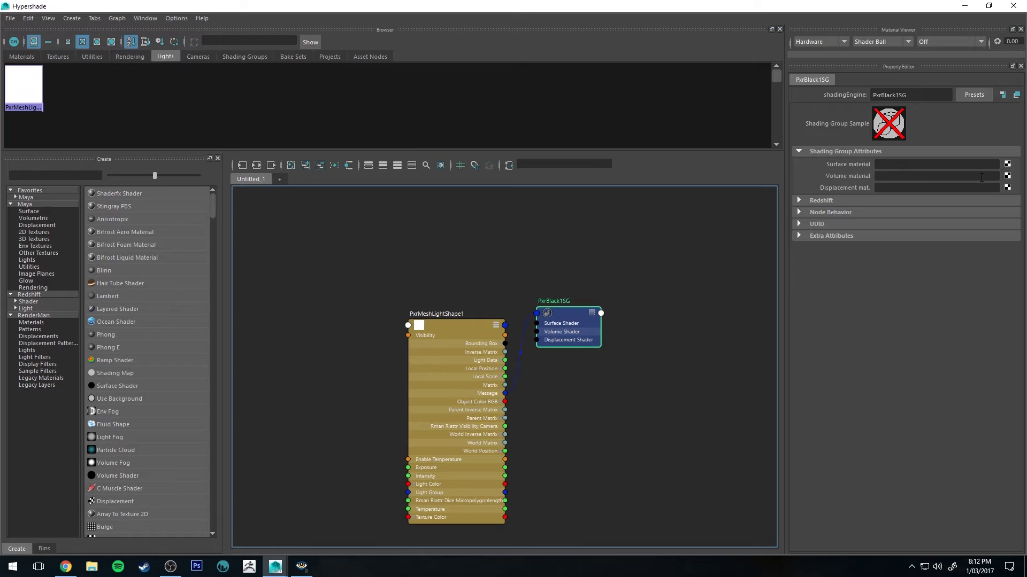
pyautogui.click(1008, 187)
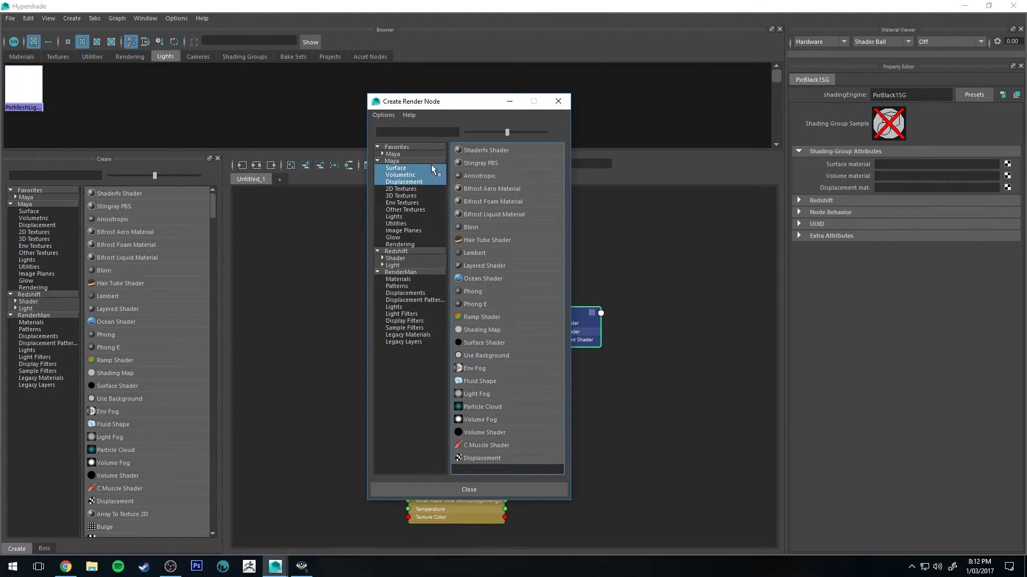
pyautogui.click(410, 272)
pyautogui.click(482, 214)
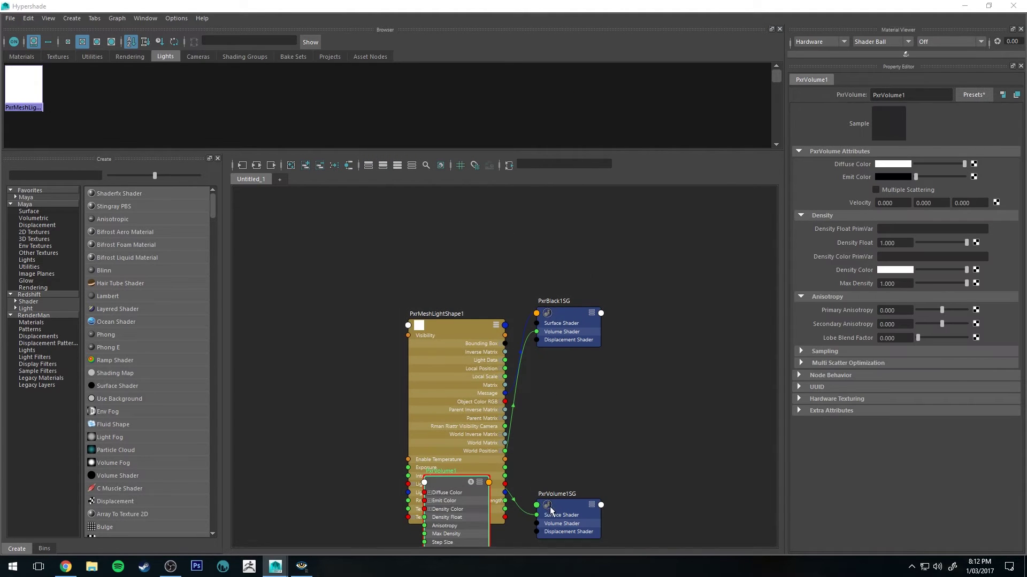
# Step: Delete the extra PxrVolume1SG and place PxrVolume1 above the mesh light
pyautogui.moveTo(467, 497); pyautogui.dragTo(342, 320)
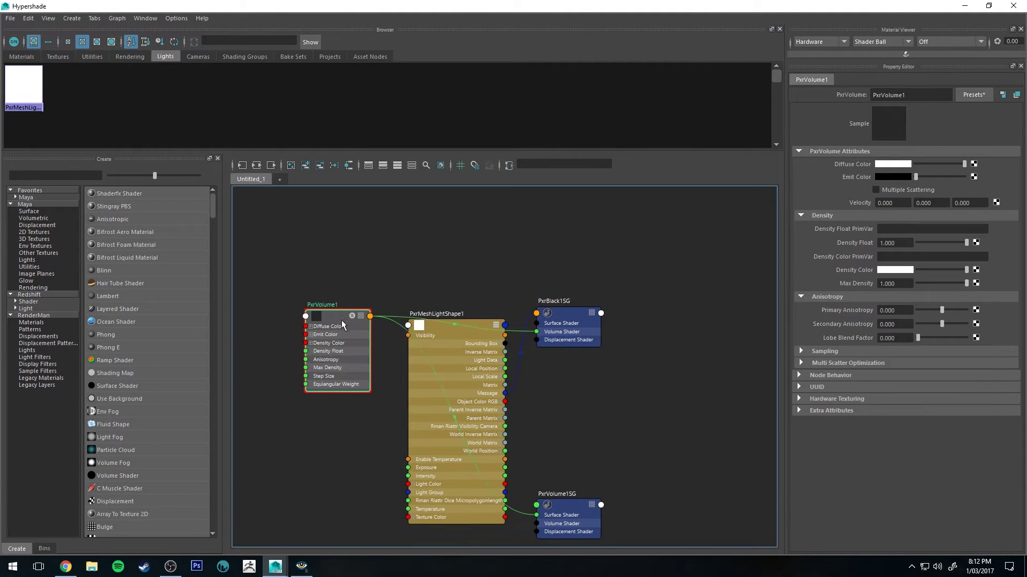
pyautogui.moveTo(583, 523); pyautogui.dragTo(606, 216)
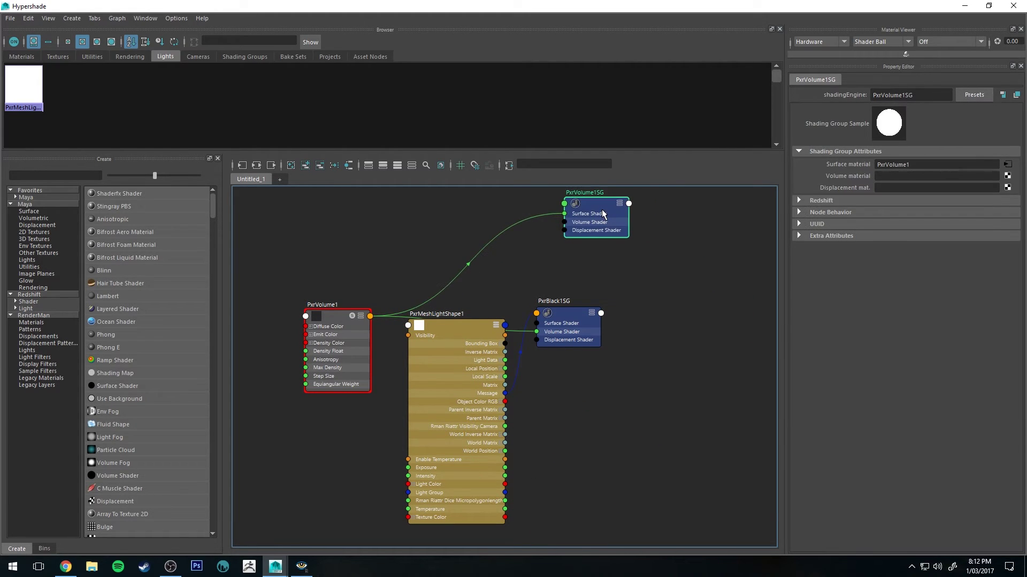
pyautogui.press('Delete')
pyautogui.moveTo(348, 306); pyautogui.dragTo(431, 200)
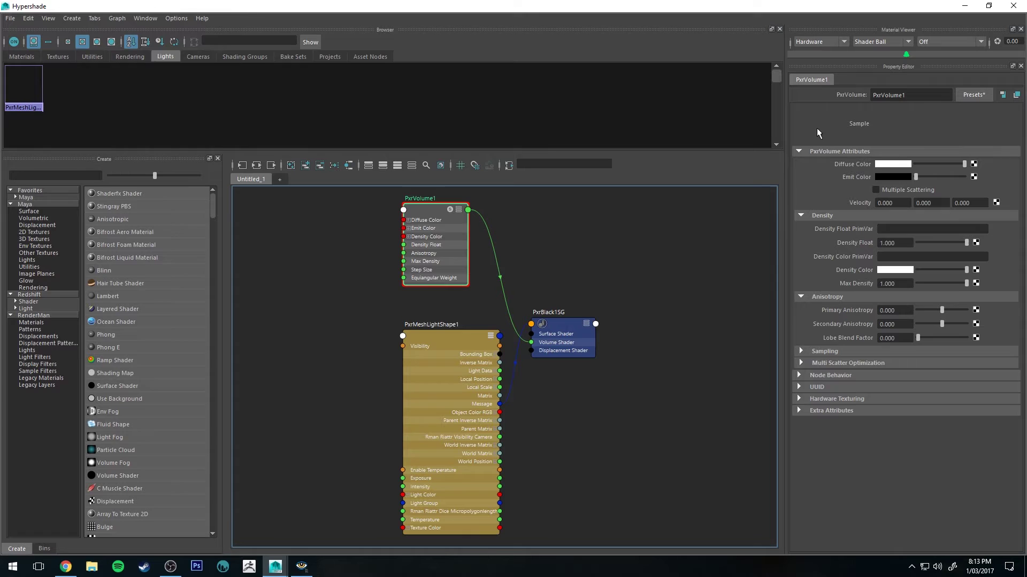
# Step: Minimize Hypershade and restart the IPR render
pyautogui.click(964, 6)
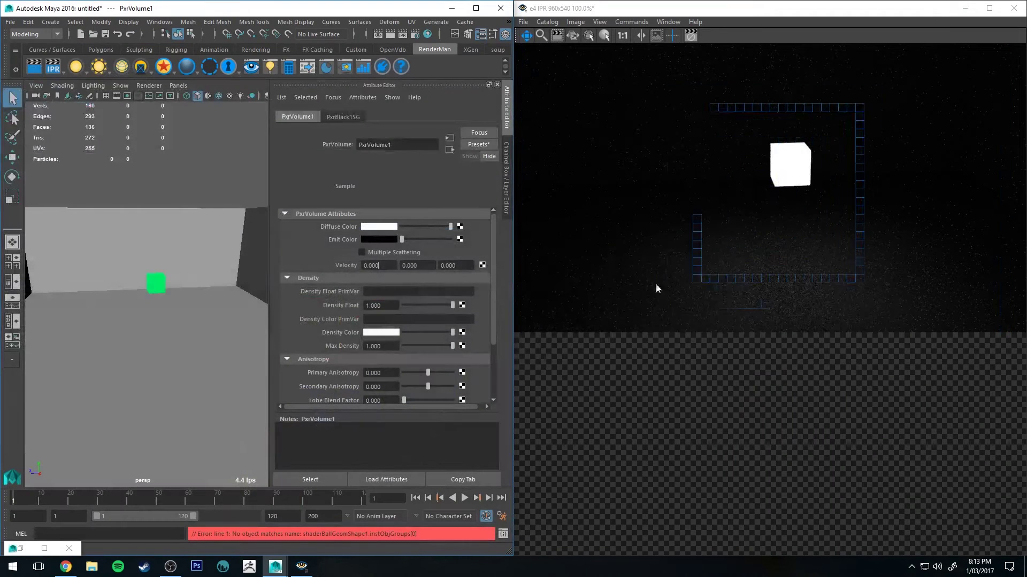
pyautogui.rightClick(57, 69)
pyautogui.keyDown('alt'); pyautogui.moveTo(236, 325); pyautogui.dragTo(76, 101); pyautogui.keyUp('alt')
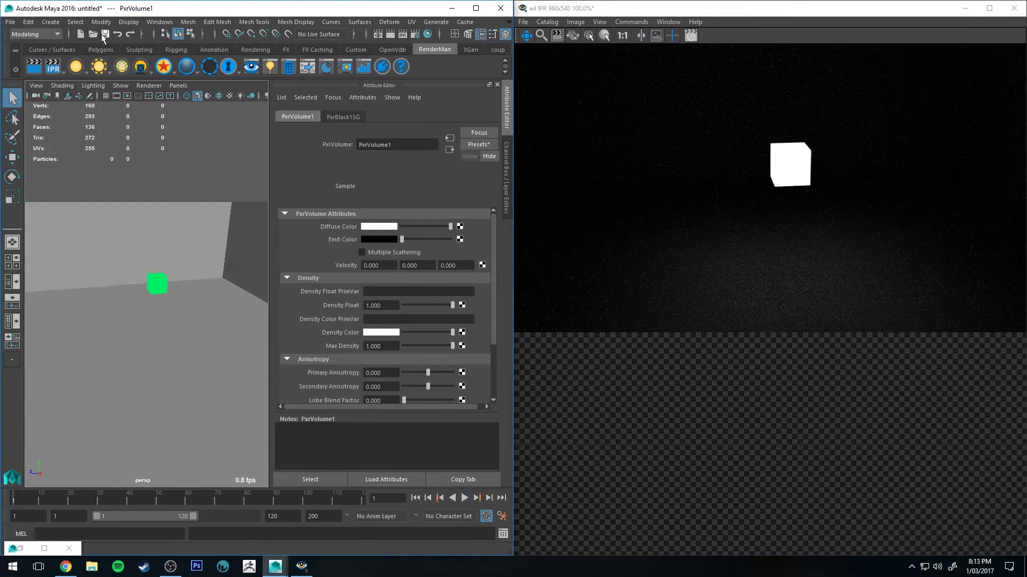
# Step: Create a polygon sphere beside the light cube, undoing a stray extra cube
pyautogui.click(101, 49)
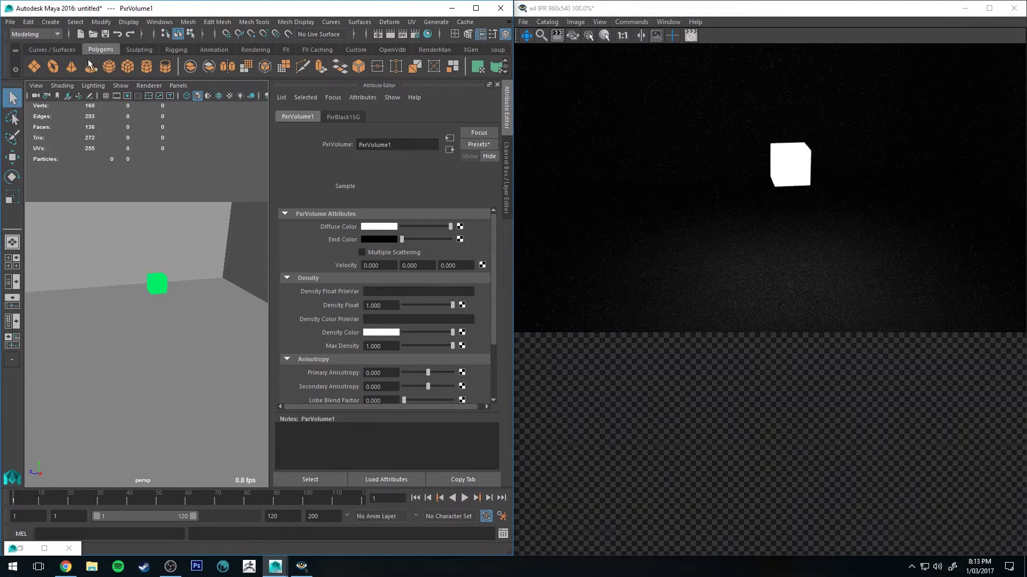
pyautogui.click(122, 70)
pyautogui.press('w')
pyautogui.moveTo(160, 302); pyautogui.dragTo(173, 258)
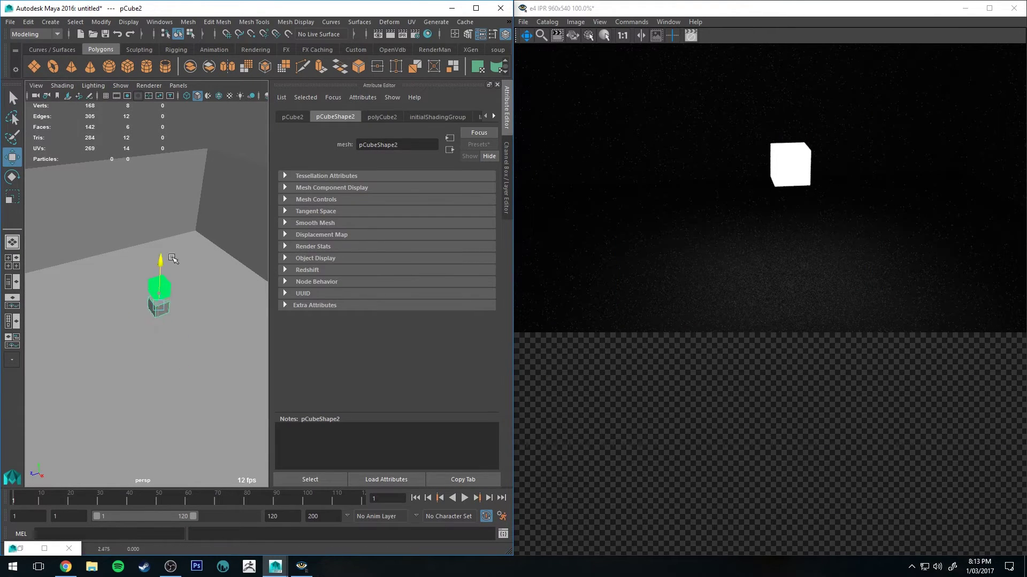
pyautogui.hotkey('ctrl', 'z')
pyautogui.hotkey('ctrl', 'z')
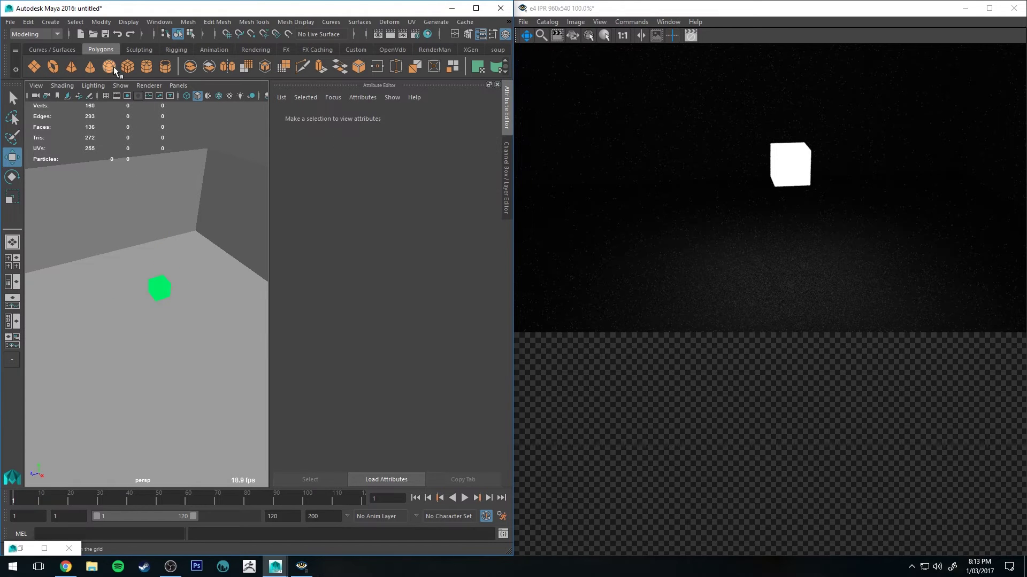
pyautogui.click(113, 67)
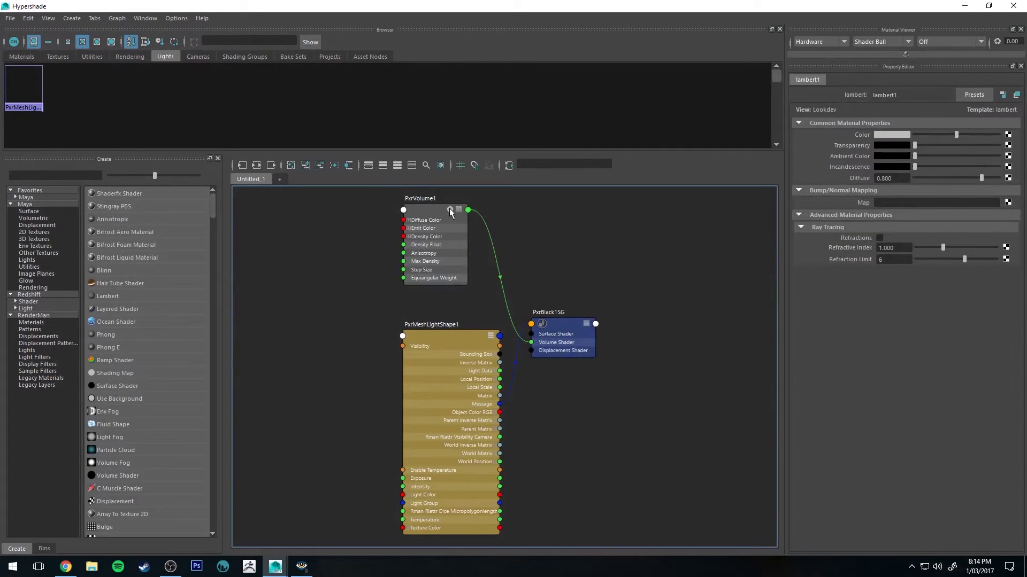
# Step: Set PxrVolume1's Density Float to 0.5, refresh IPR, then lower it to 0.1
pyautogui.click(450, 212)
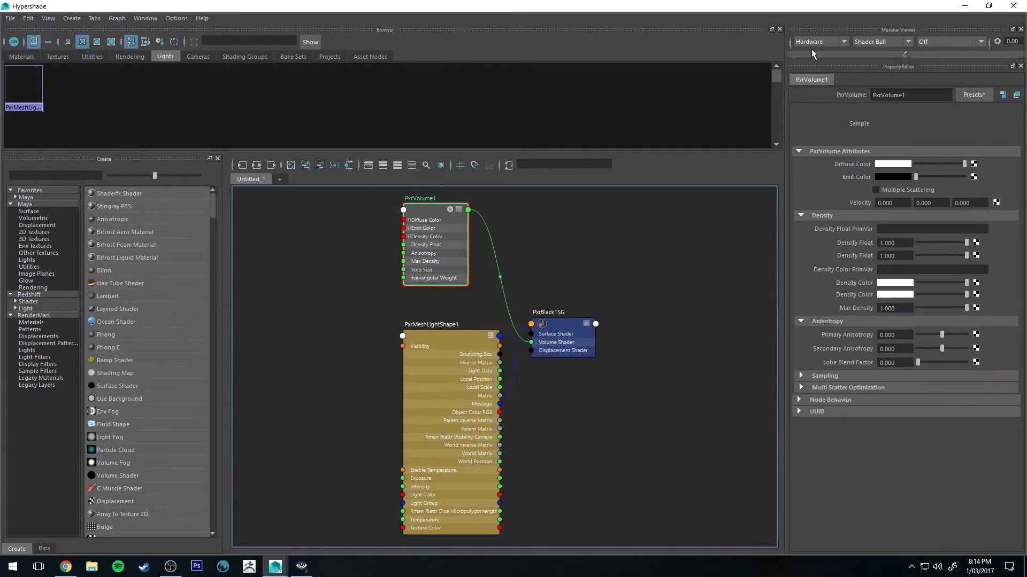
pyautogui.click(965, 6)
pyautogui.click(507, 115)
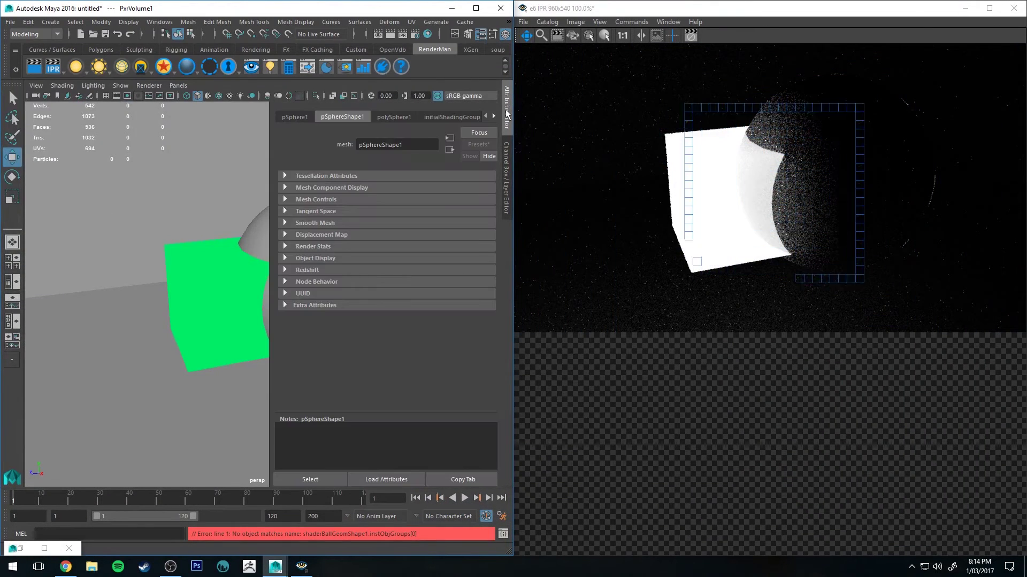
pyautogui.doubleClick(394, 308)
pyautogui.write('0.5')
pyautogui.press('Return')
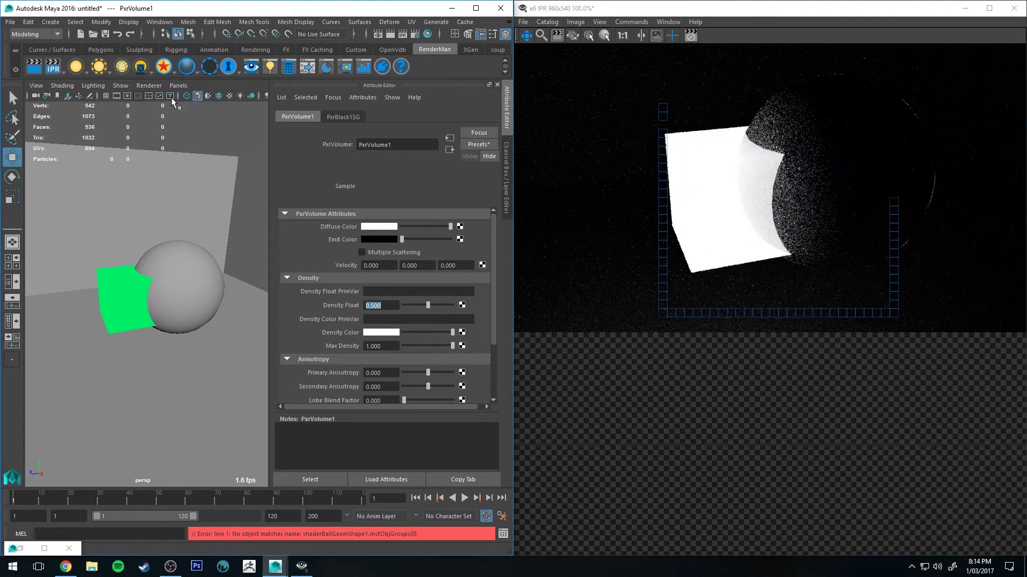
pyautogui.click(61, 66)
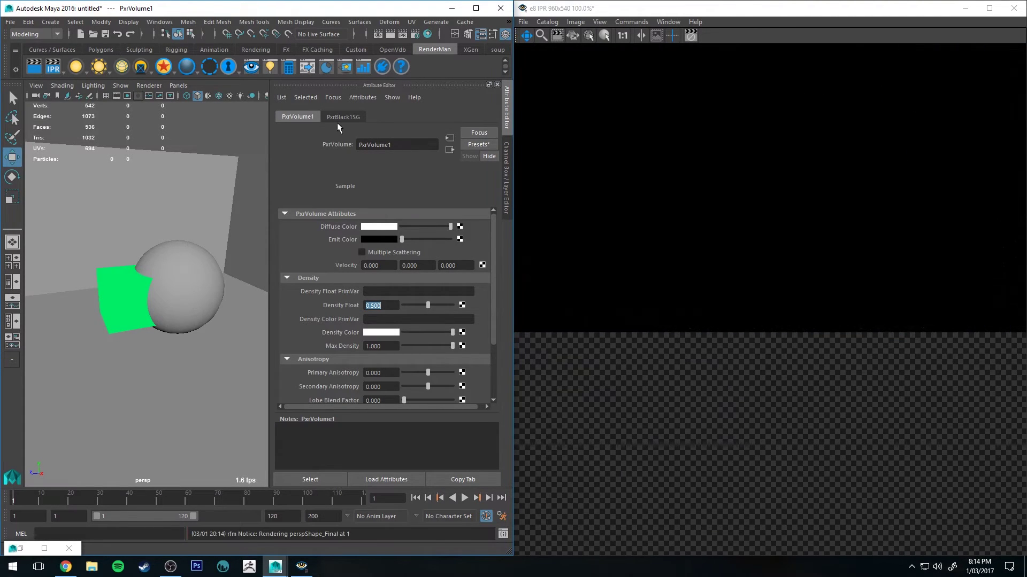
pyautogui.write('0.1')
pyautogui.press('Return')
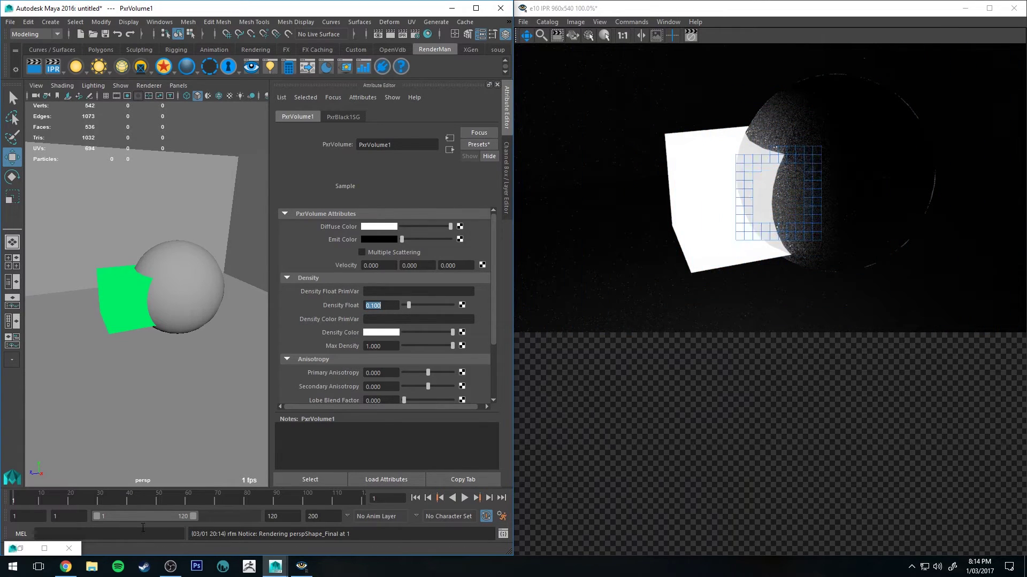
# Step: Type 0.1 as PxrMeshLightShape1's Intensity in Hypershade
pyautogui.click(21, 549)
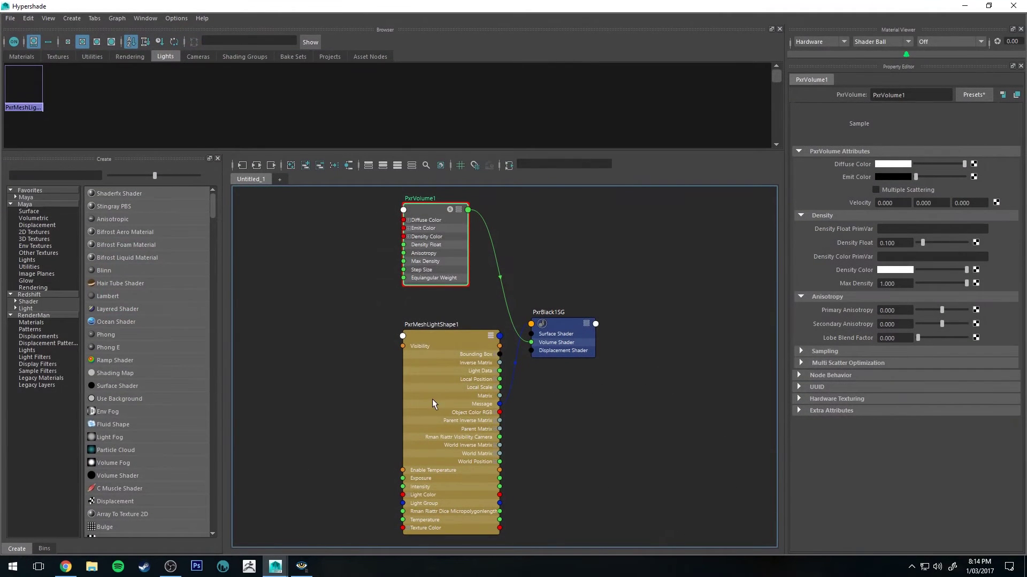
pyautogui.click(440, 337)
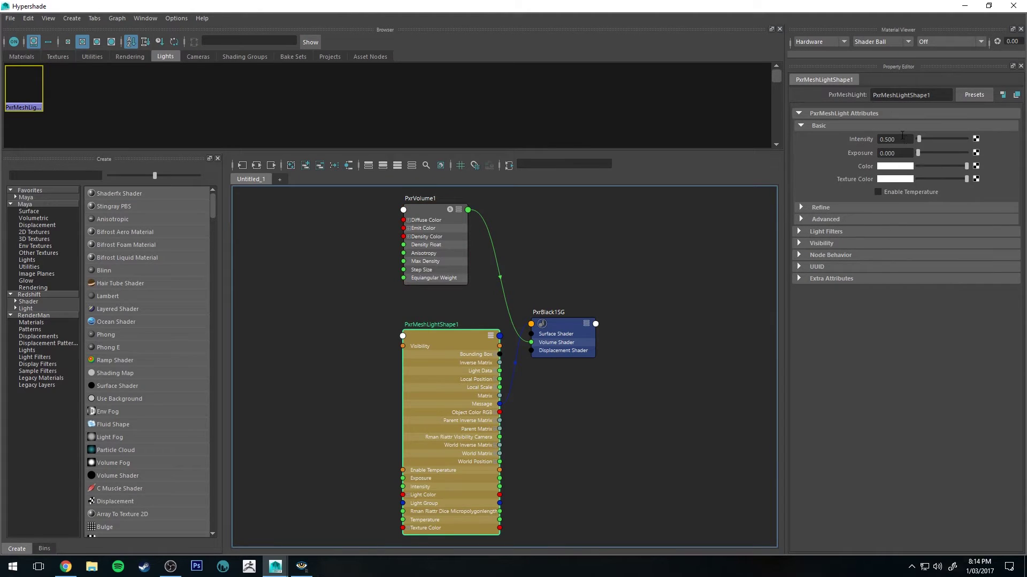
pyautogui.doubleClick(902, 136)
pyautogui.write('0.1')
pyautogui.press('Return')
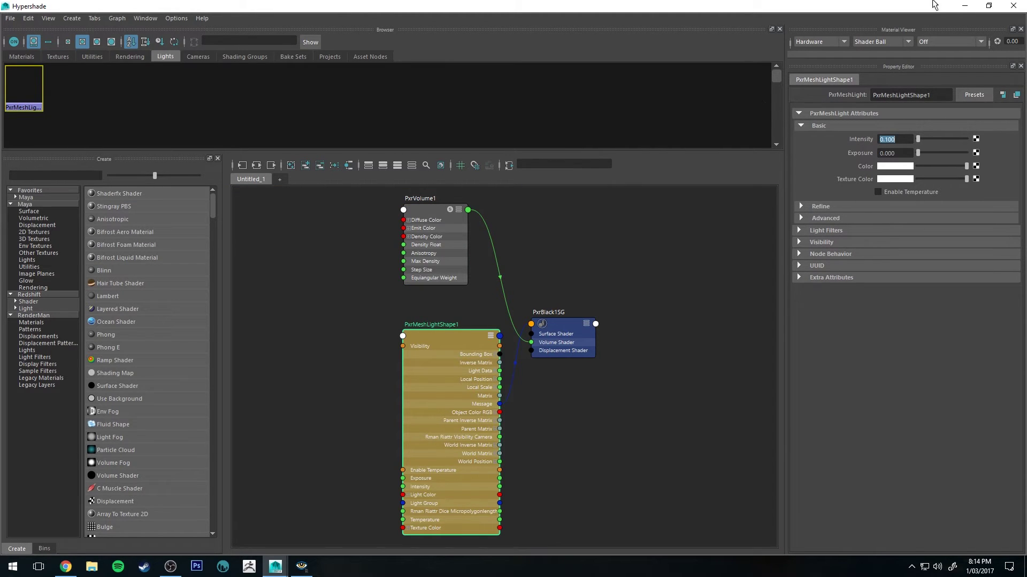
pyautogui.click(965, 6)
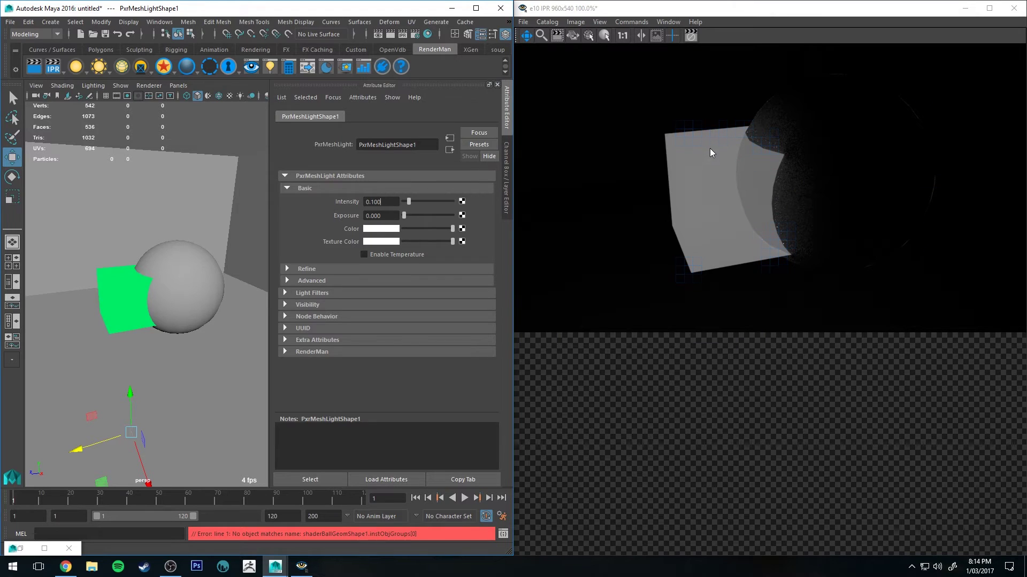
# Step: Graph only the PxrVolume material's network in Hypershade
pyautogui.click(21, 549)
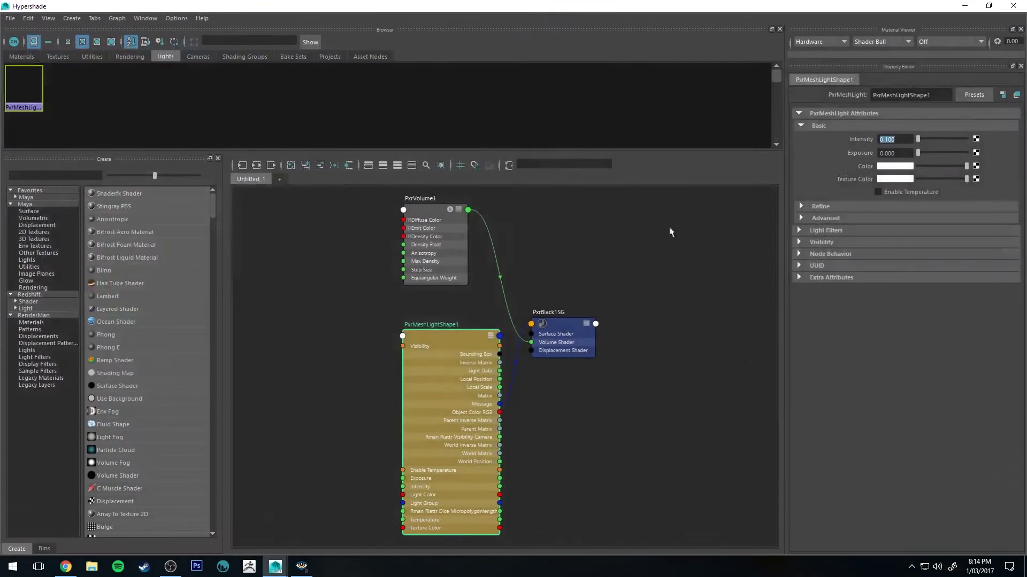
pyautogui.click(9, 58)
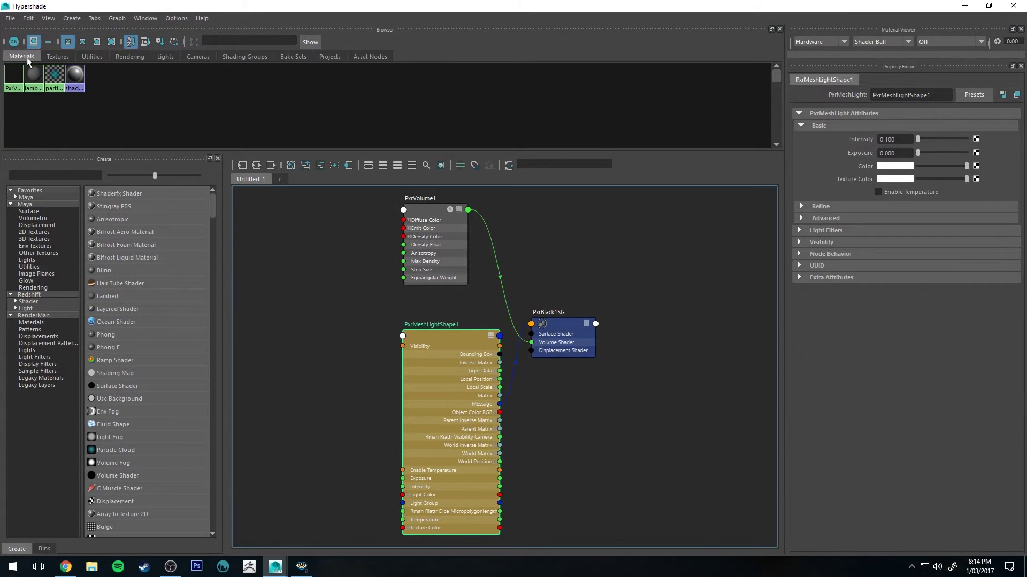
pyautogui.click(21, 78)
pyautogui.rightClick(22, 79)
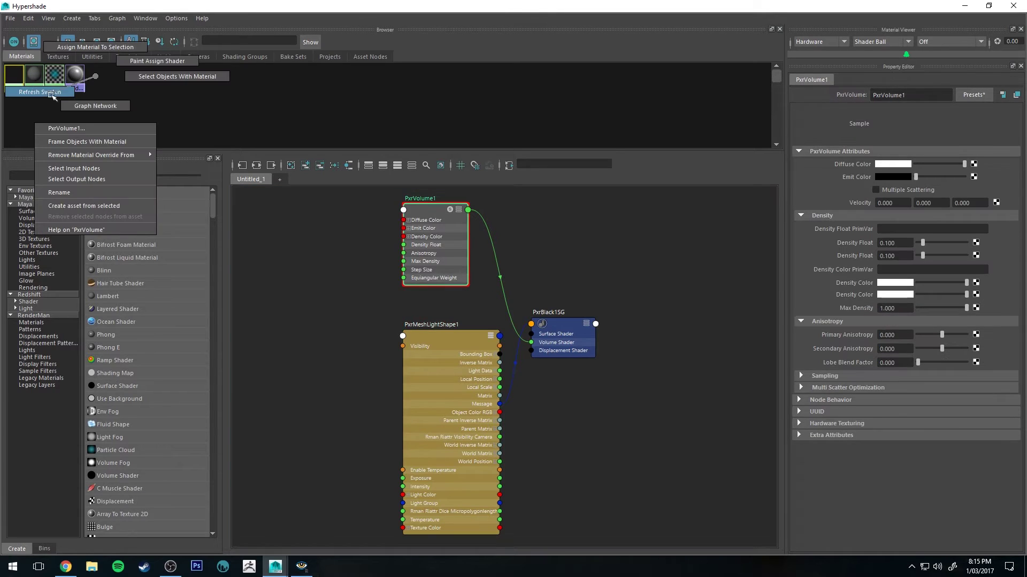
pyautogui.click(85, 98)
pyautogui.click(409, 305)
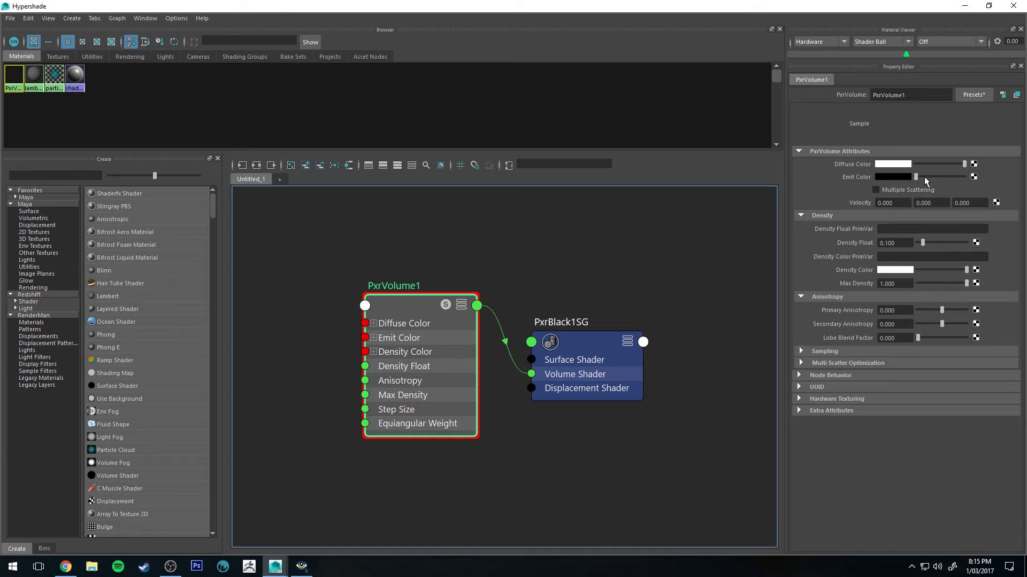
# Step: Change PxrVolume1's Emit Color to white and refresh the IPR render
pyautogui.moveTo(924, 176); pyautogui.dragTo(966, 177)
pyautogui.click(965, 6)
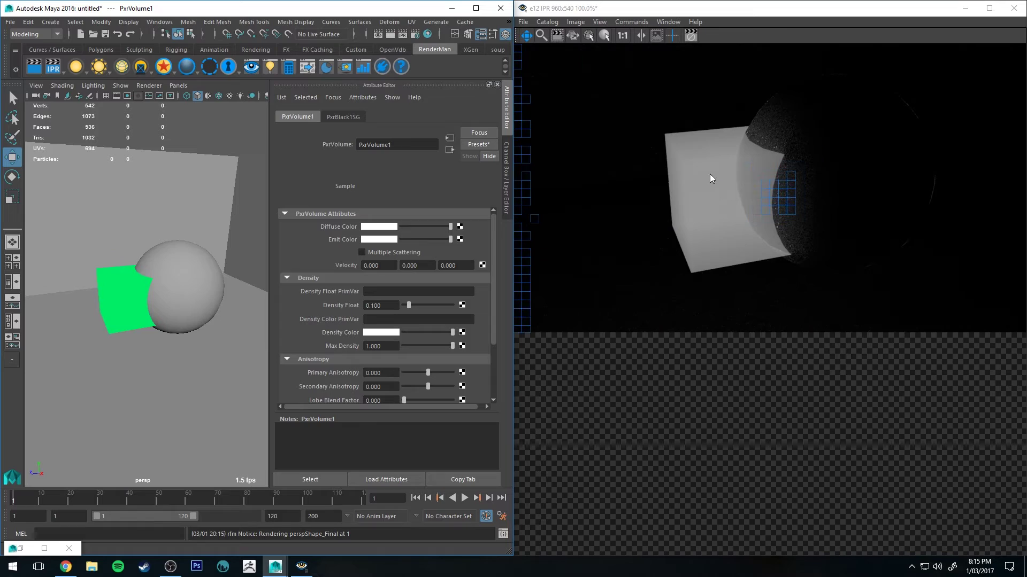
pyautogui.click(691, 34)
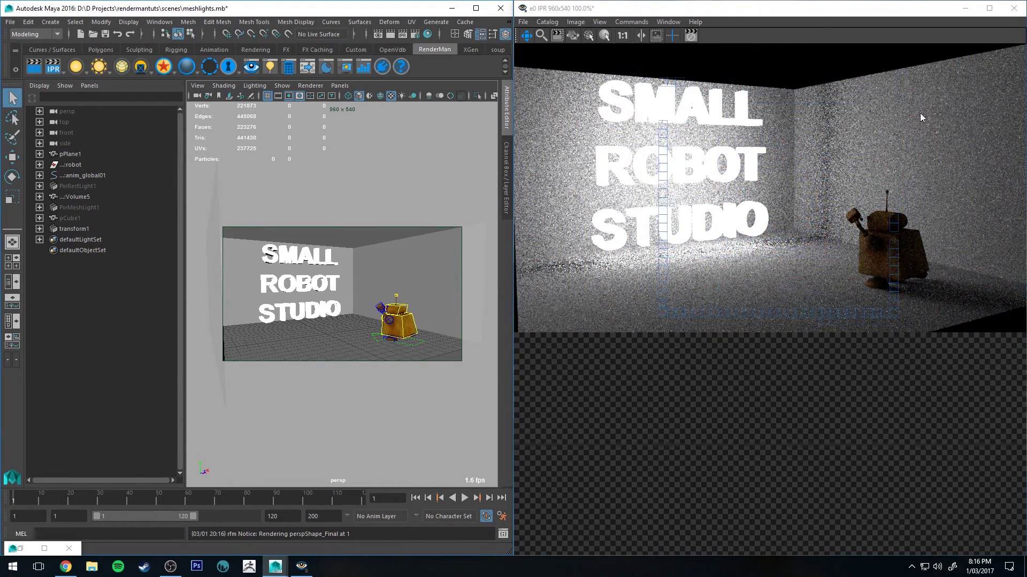
# Step: Select and deselect the Volume5 text object to compare the IPR render
pyautogui.click(293, 256)
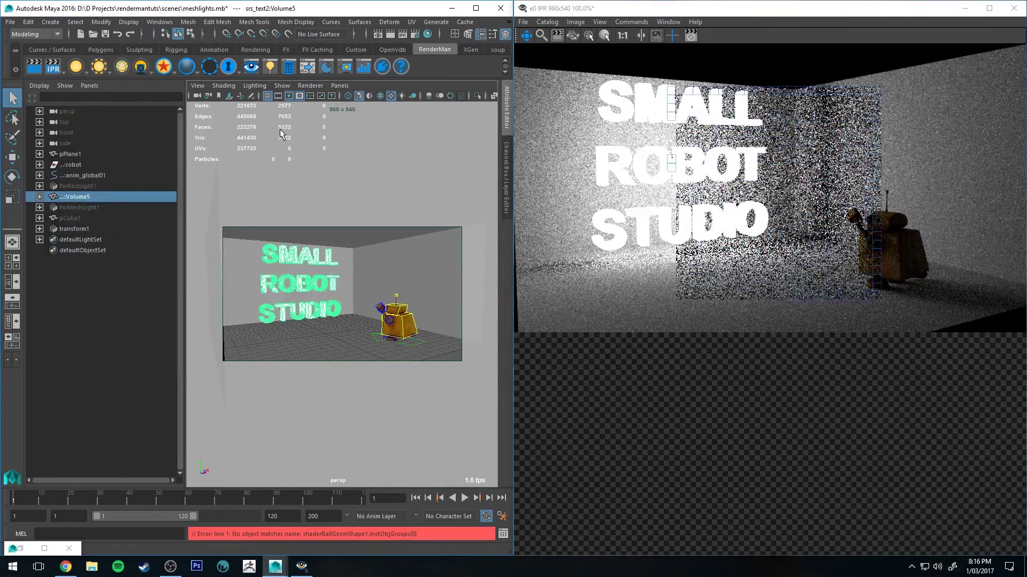
pyautogui.click(380, 236)
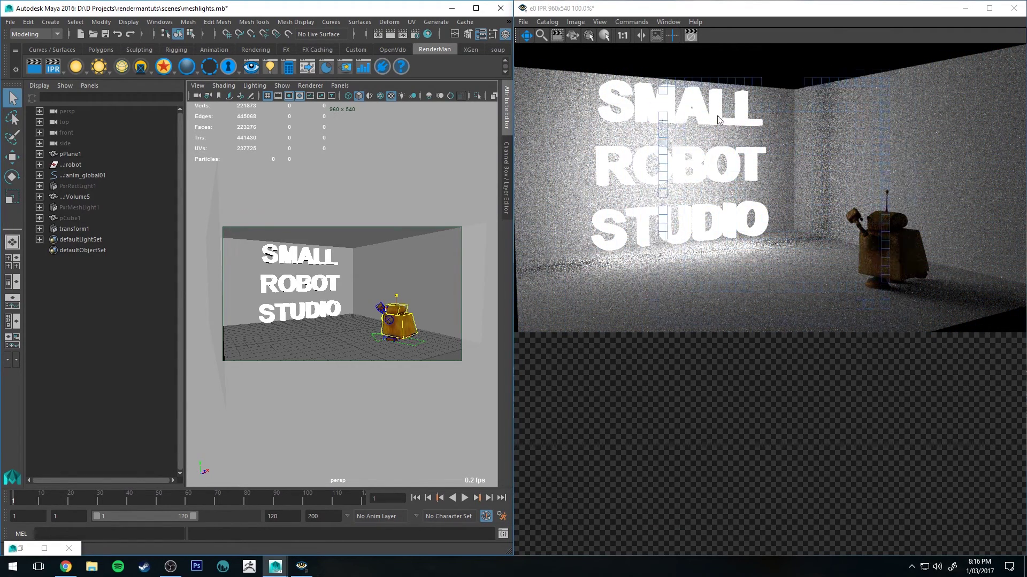
pyautogui.click(298, 266)
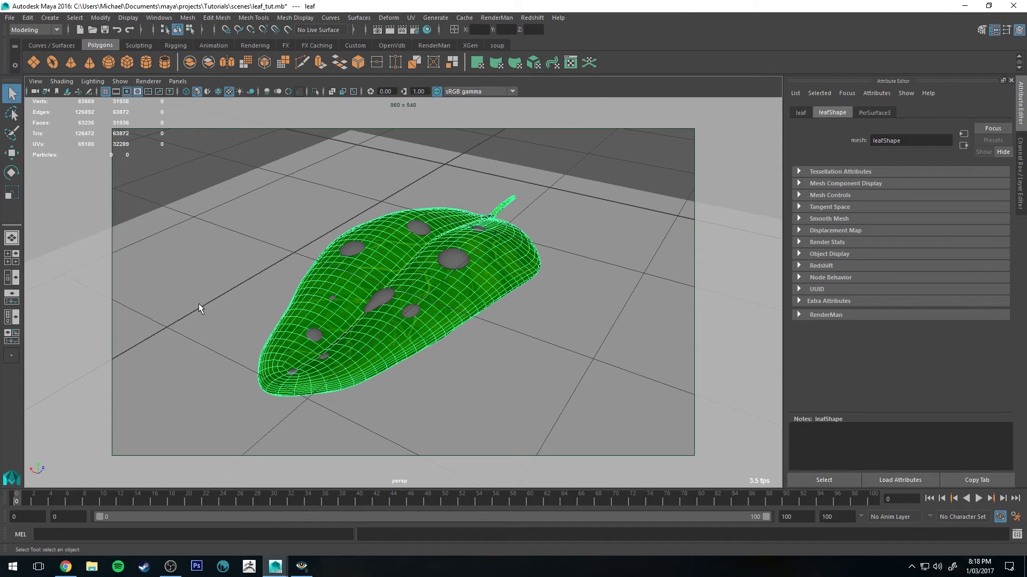
# Step: Reselect the leaf mesh after tilting the camera lower across it
pyautogui.click(581, 145)
pyautogui.keyDown('alt'); pyautogui.moveTo(305, 265); pyautogui.dragTo(425, 259); pyautogui.keyUp('alt')
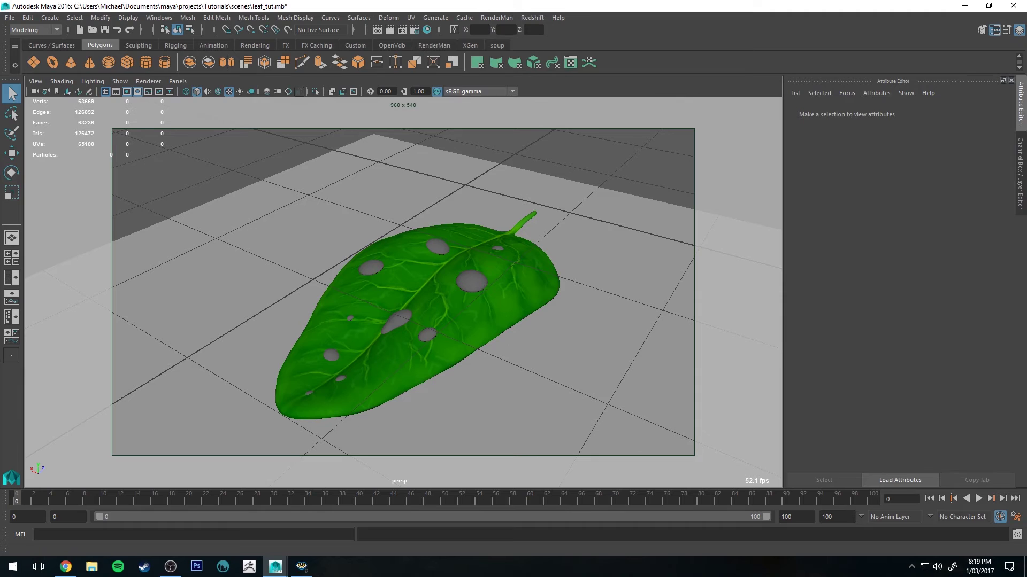
pyautogui.click(403, 298)
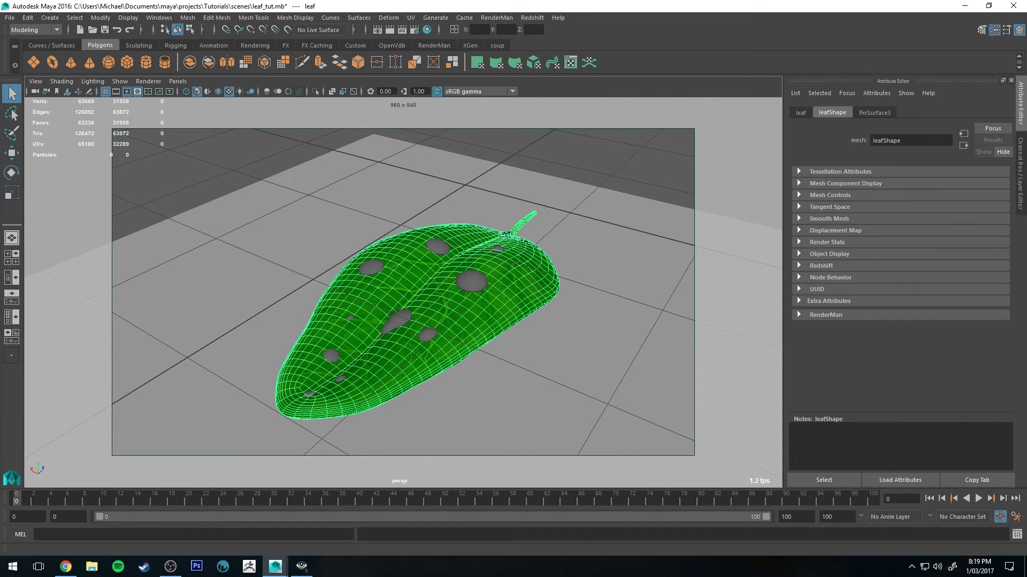
# Step: Graph the leaf's PxrSurface3 network in Hypershade and expand its Glow settings
pyautogui.hotkey('shift', 't')
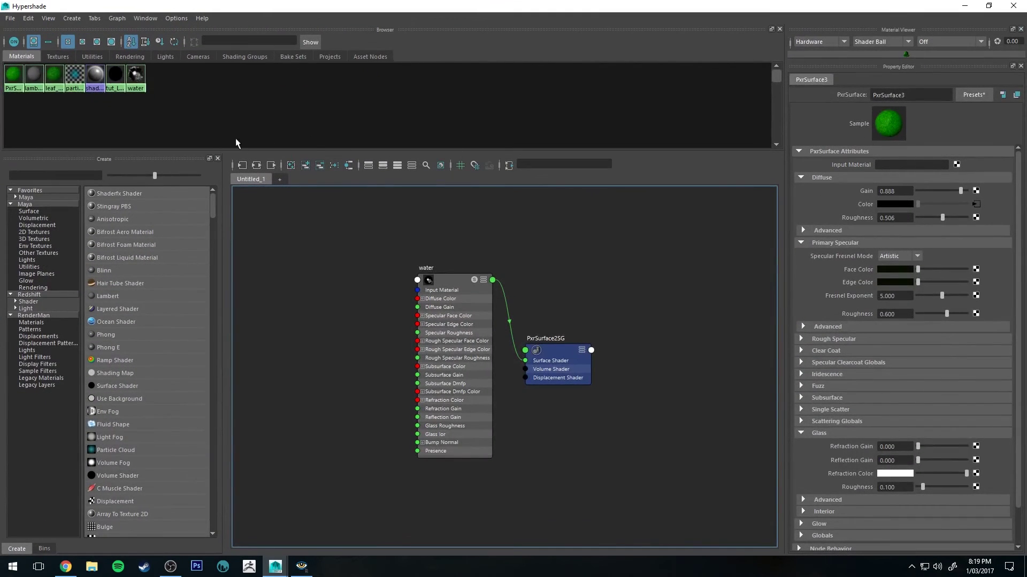
pyautogui.rightClick(14, 81)
pyautogui.click(111, 112)
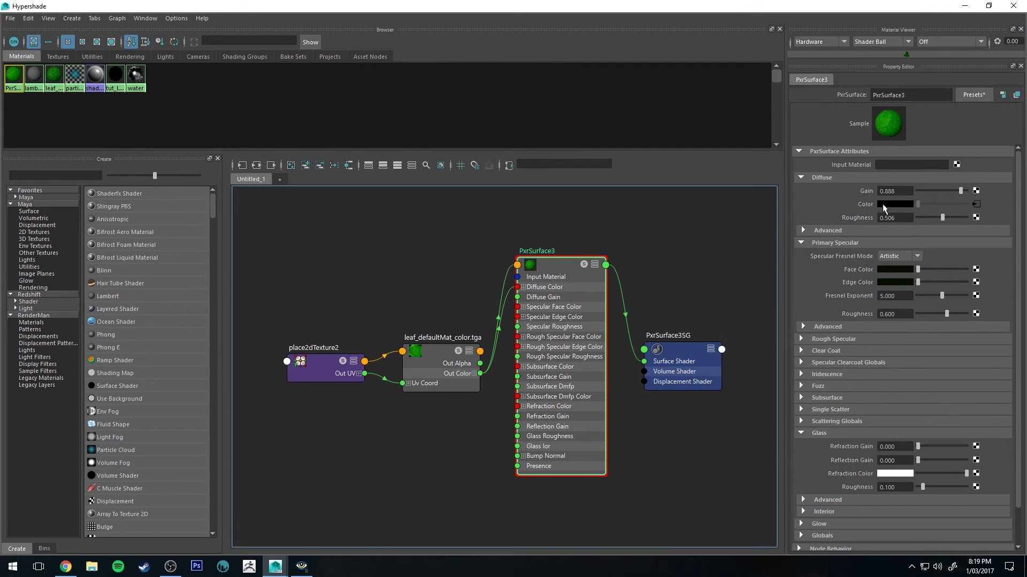
pyautogui.scroll(-3, 823, 357)
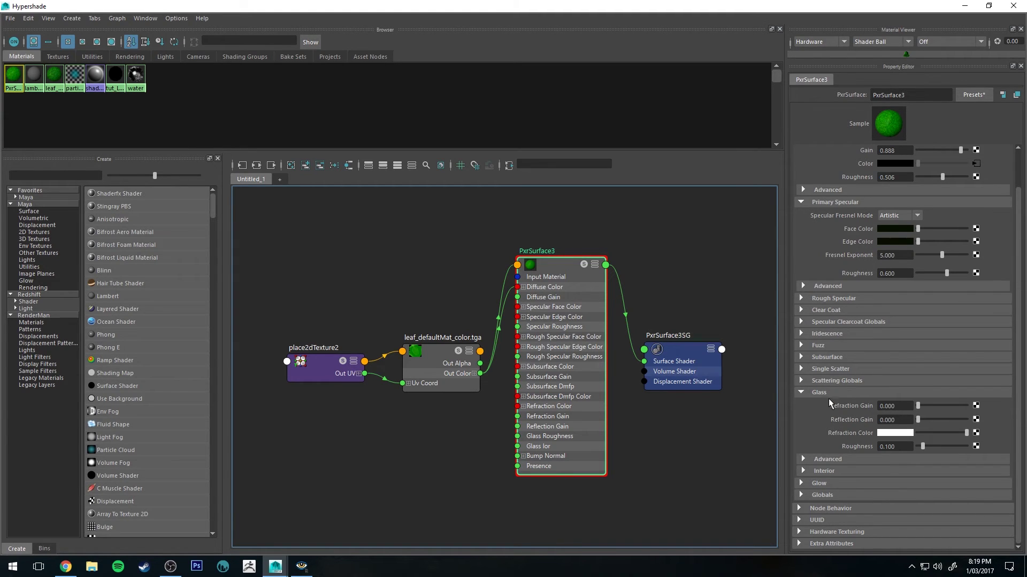
pyautogui.click(821, 488)
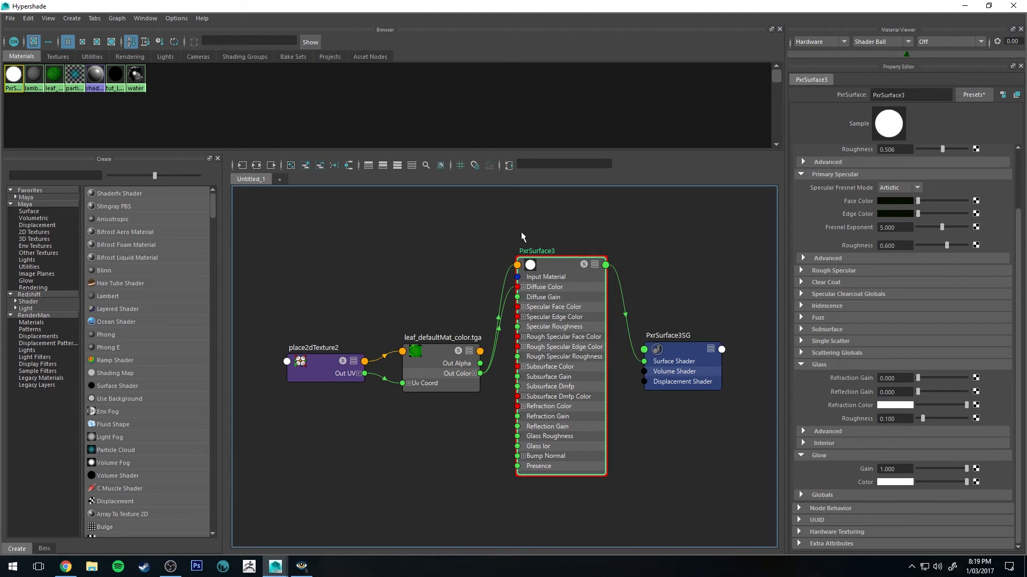
# Step: Close Hypershade, reframe the leaf, and start a RenderMan IPR render from the shelf
pyautogui.click(1013, 6)
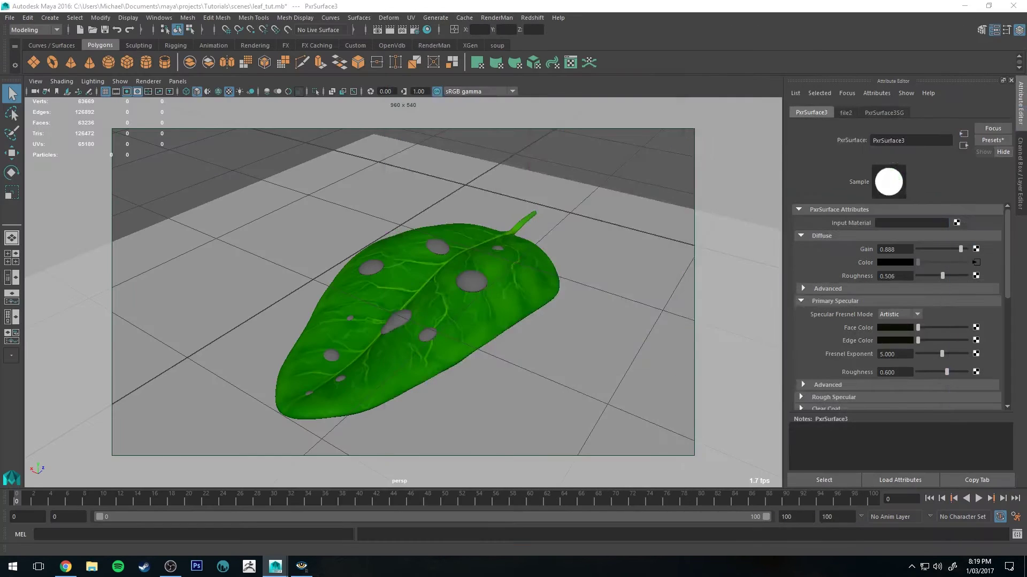
pyautogui.keyDown('alt'); pyautogui.moveTo(275, 334); pyautogui.dragTo(568, 408, button='right'); pyautogui.keyUp('alt')
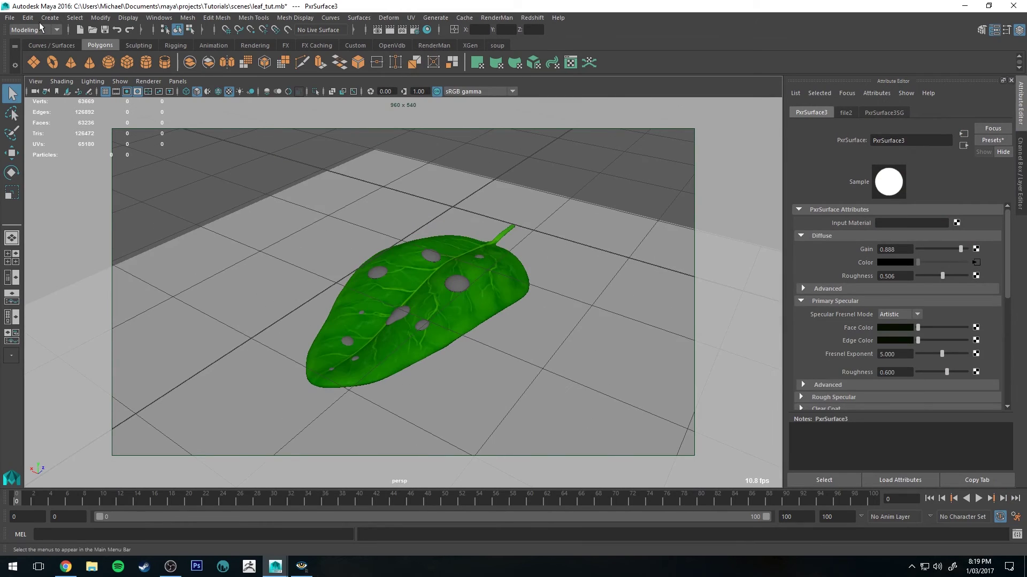
pyautogui.click(438, 46)
pyautogui.click(52, 62)
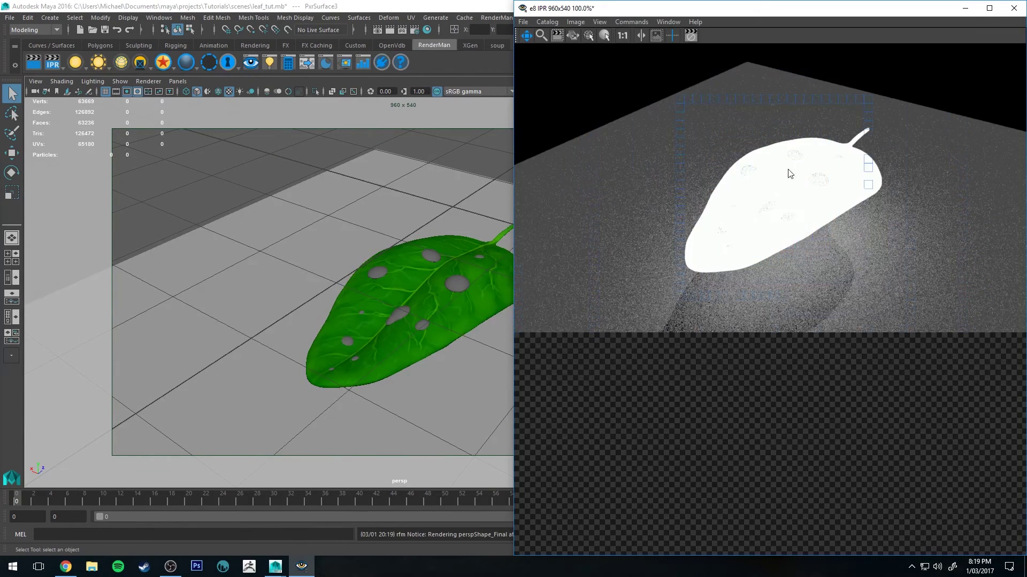
# Step: Snap the Maya window to the left half and reopen the leaf material's node network
pyautogui.click(355, 159)
pyautogui.keyDown('alt'); pyautogui.moveTo(355, 159); pyautogui.dragTo(355, 139); pyautogui.keyUp('alt')
pyautogui.press('super+Left')
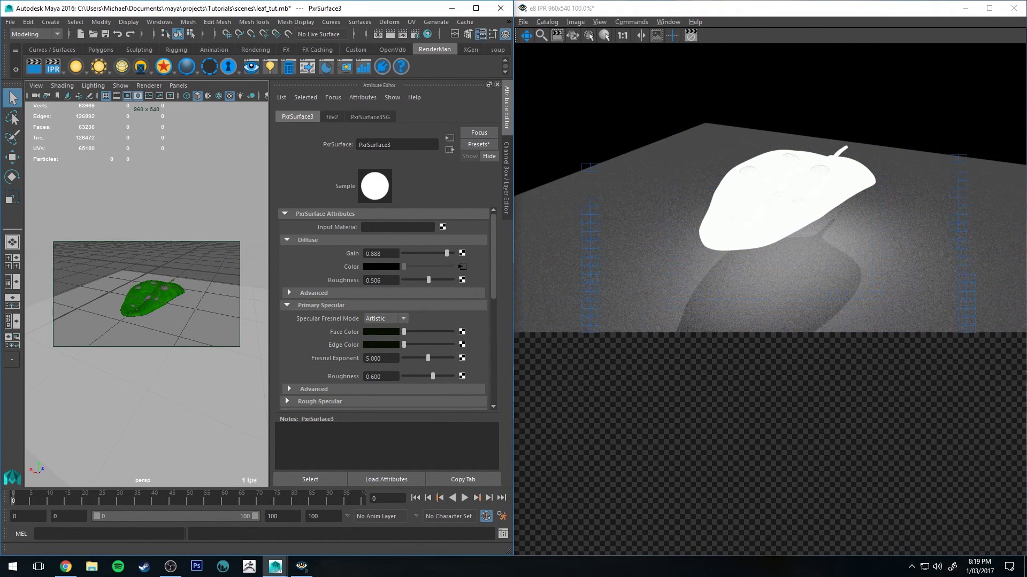
pyautogui.click(450, 138)
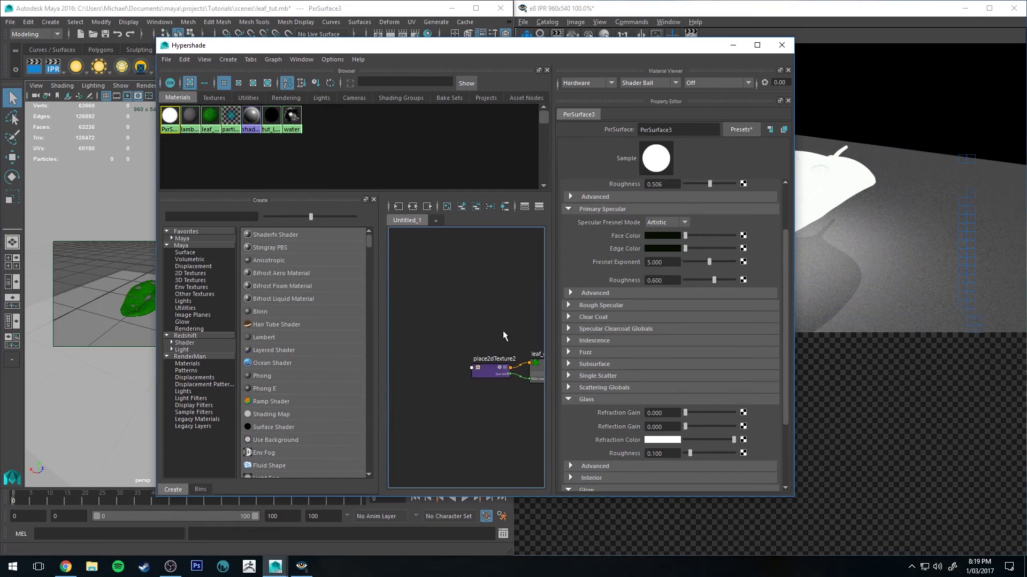
# Step: Connect the leaf texture's Out Color to PxrSurface3, filtering its inputs by 'glow'
pyautogui.doubleClick(585, 50)
pyautogui.click(387, 285)
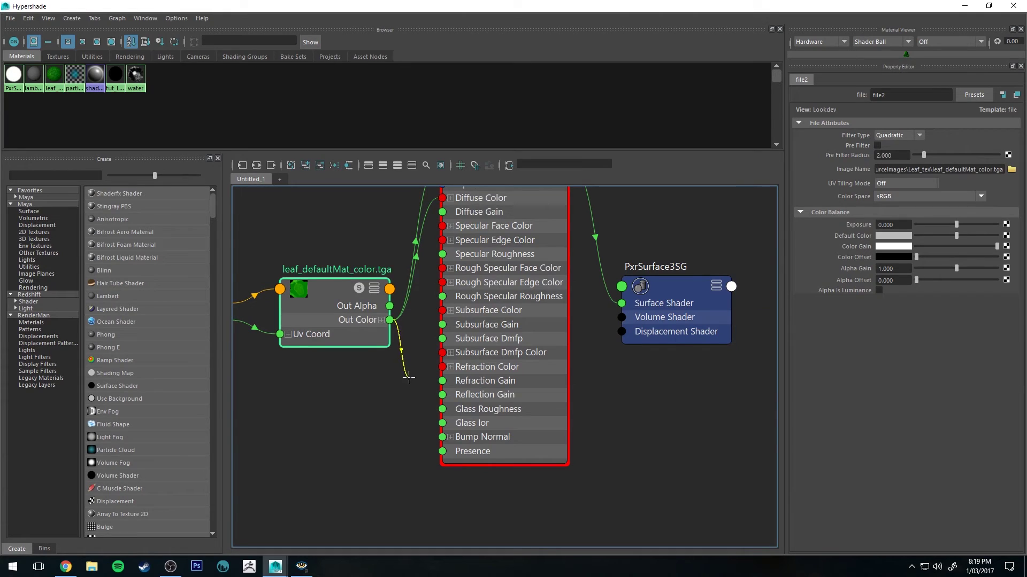
pyautogui.moveTo(408, 378); pyautogui.dragTo(396, 356)
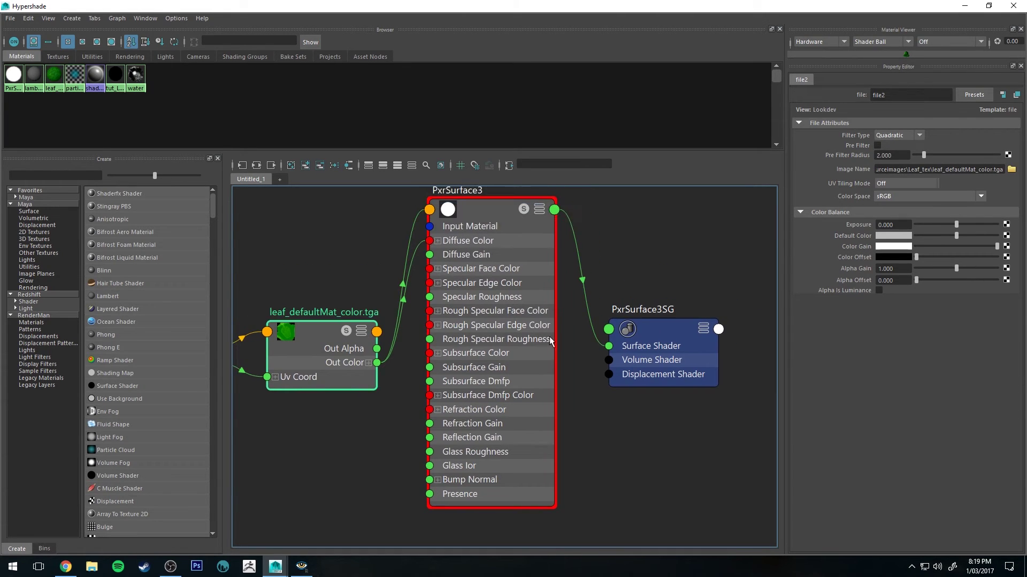
pyautogui.click(482, 215)
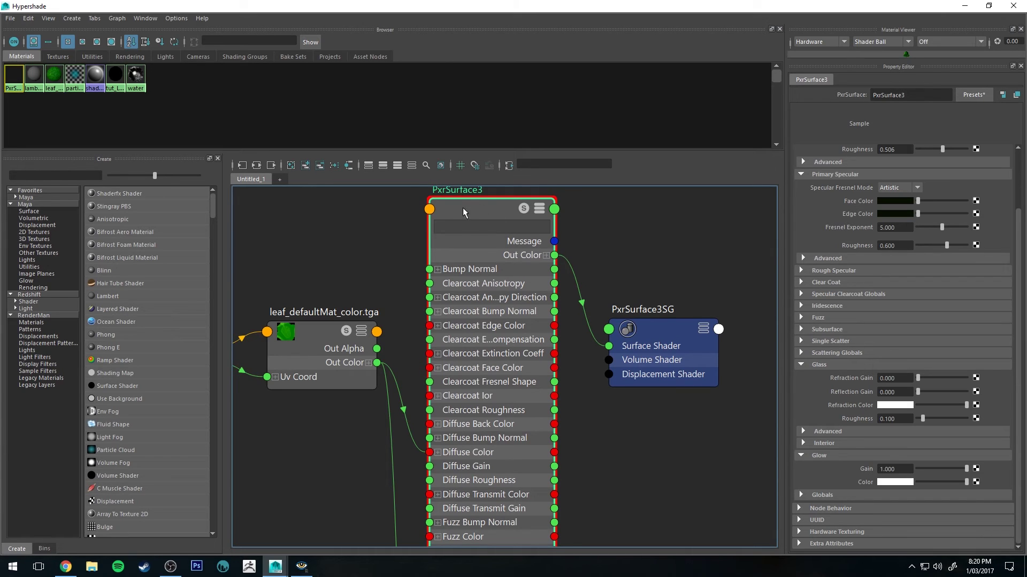
pyautogui.moveTo(475, 209); pyautogui.dragTo(475, 214)
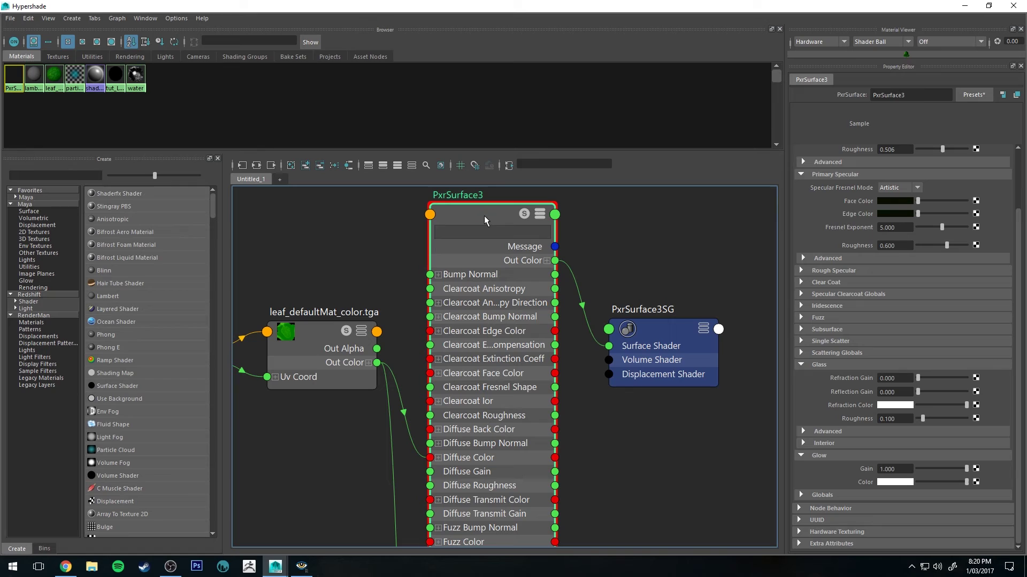
pyautogui.click(514, 234)
pyautogui.write('glow')
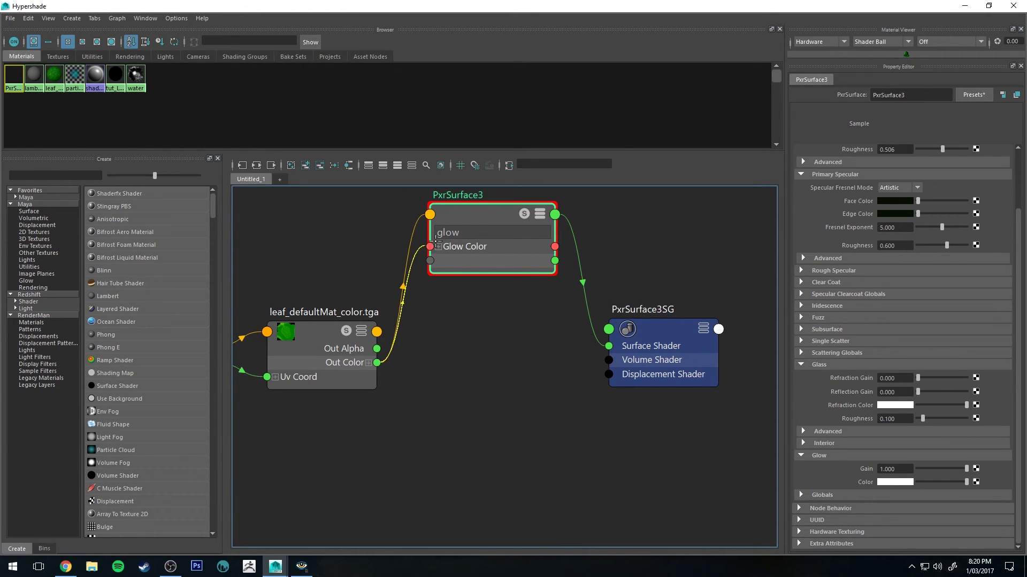
# Step: Compare the render with Glow Gain at 0, then undo back to 1.000
pyautogui.press('super+Down')
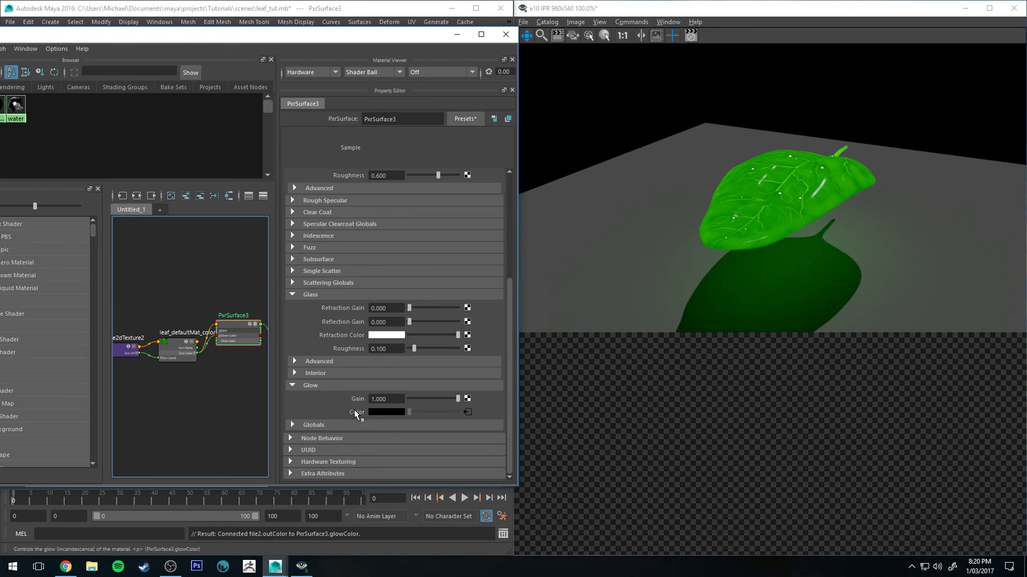
pyautogui.moveTo(441, 399); pyautogui.dragTo(410, 399)
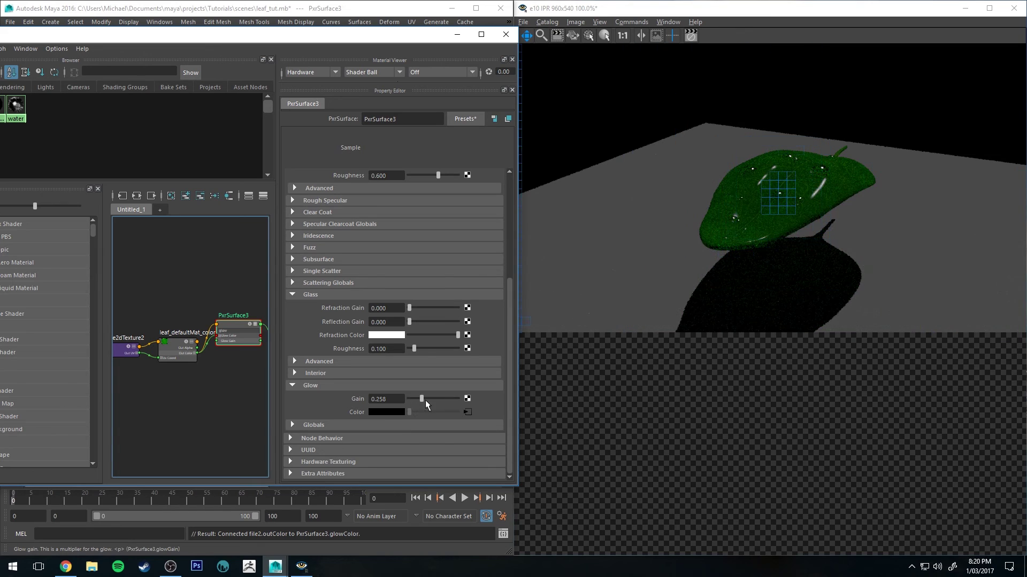
pyautogui.hotkey('ctrl', 'z')
# Step: Move the Hypershade window down and right, bringing the render view forward
pyautogui.moveTo(419, 37); pyautogui.dragTo(623, 40)
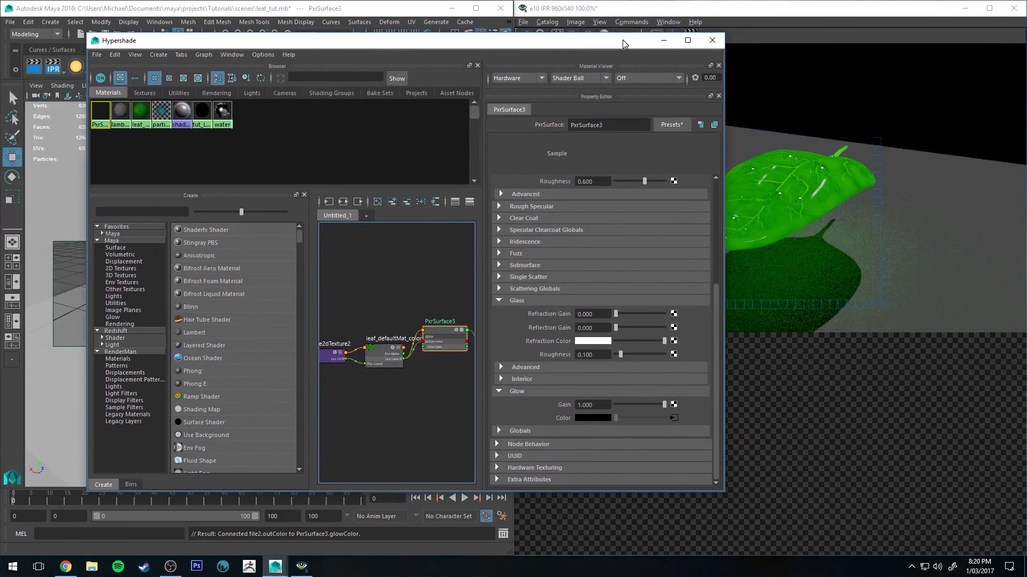
pyautogui.moveTo(540, 42); pyautogui.dragTo(550, 117)
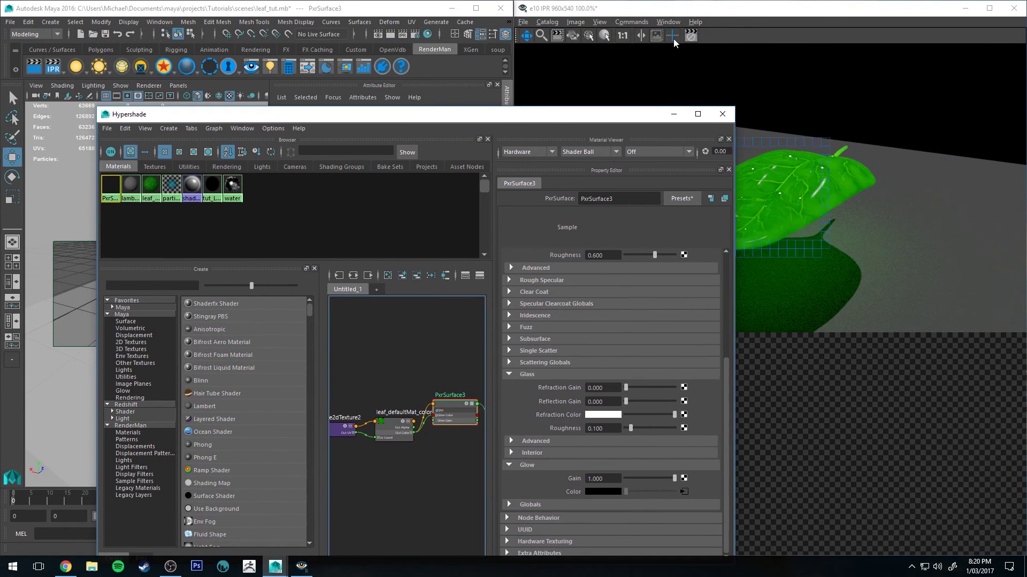
pyautogui.click(615, 40)
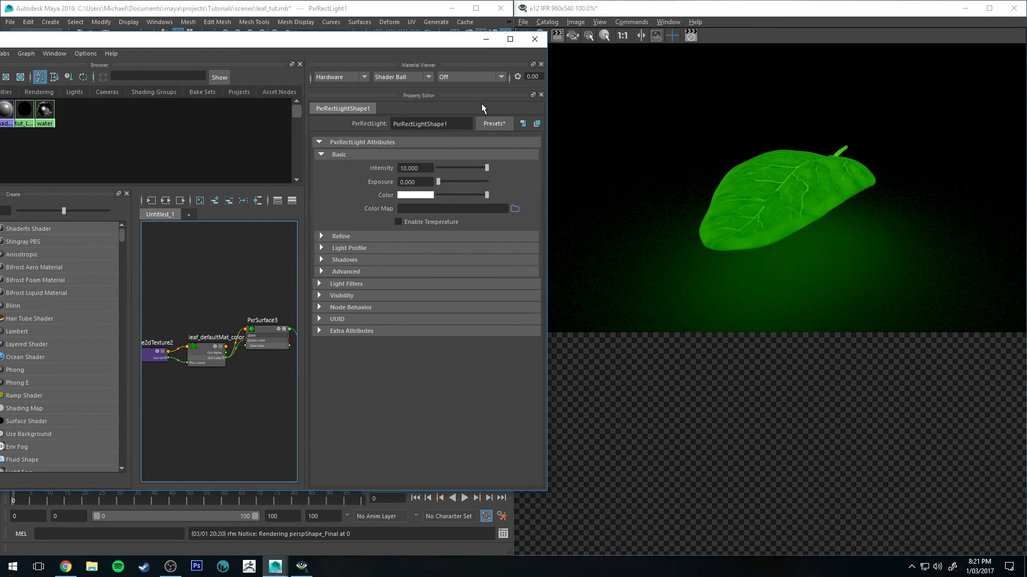
# Step: Minimize Hypershade to reveal PxrRectLightShape1's attributes beside the green-glowing render
pyautogui.click(485, 39)
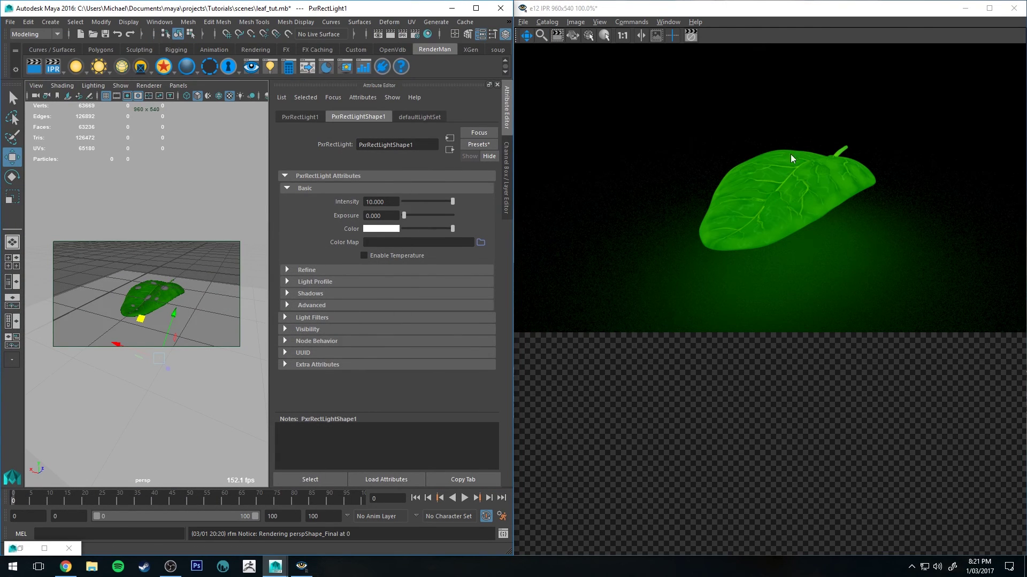